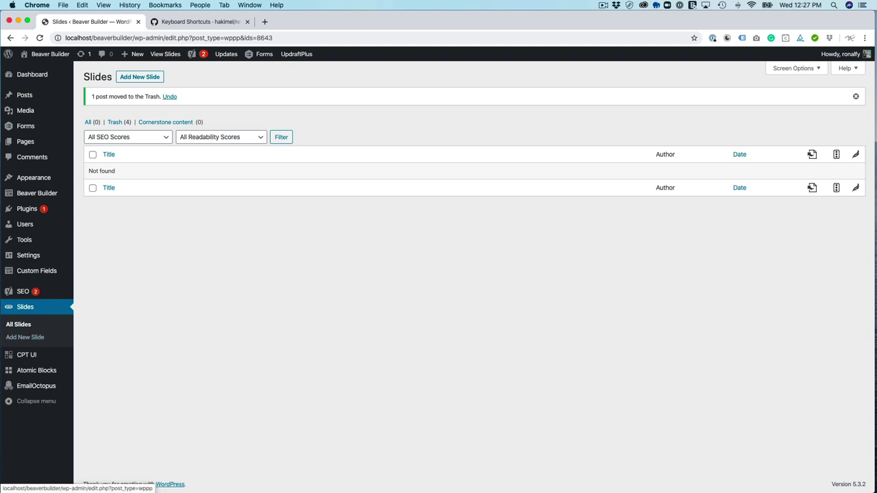
Step: Create a new slide post titled "WordCamp Kansas City 2020"
click(25, 337)
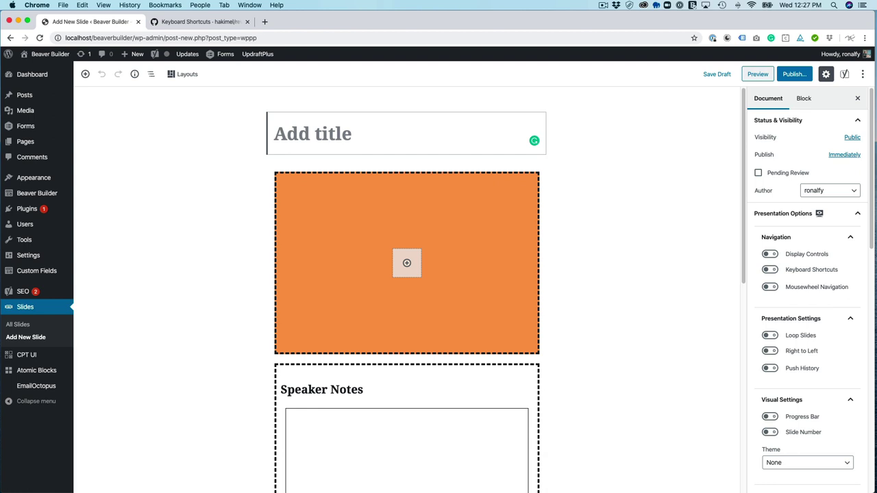
text(WordCamp Kans)
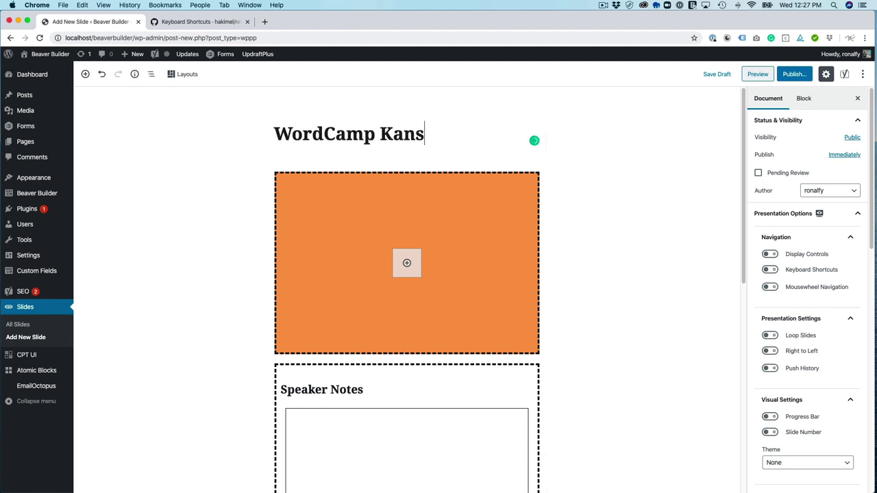
text(as)
key(BackSpace)
text(as C)
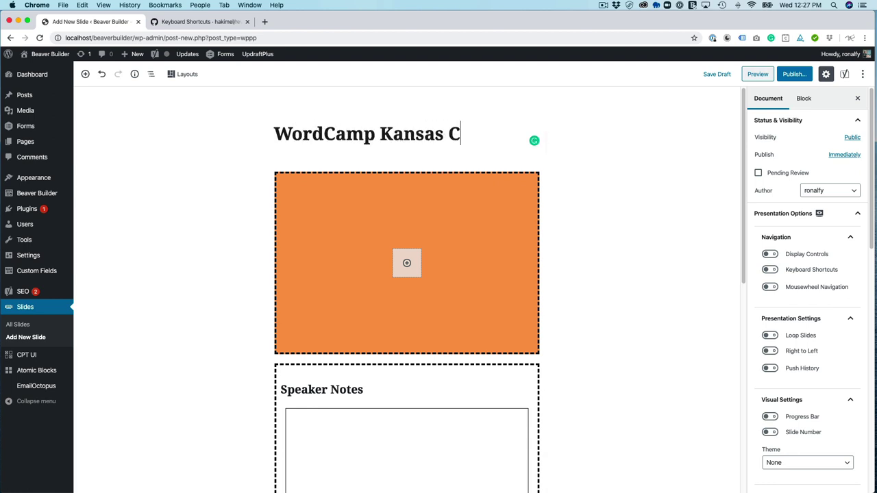
text(ity 2020)
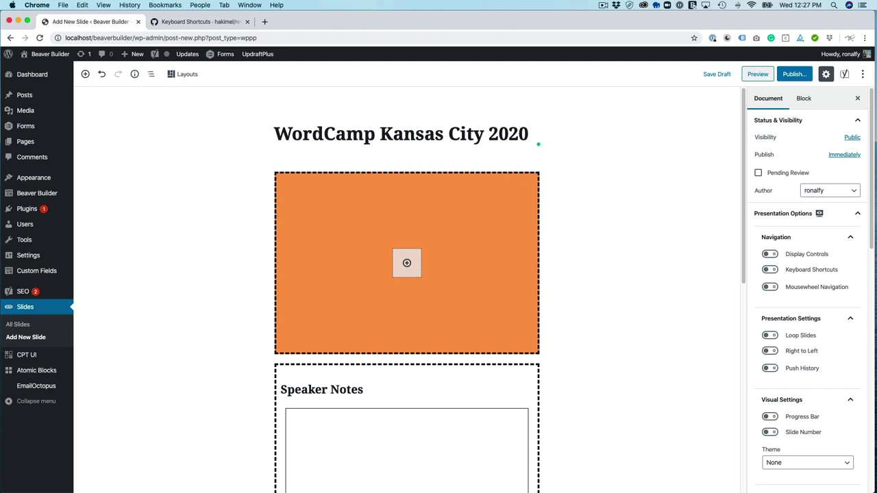
Step: Browse the available block categories and insert a WP Presenter Pro Slide Title block reading "Introduction" in the orange slide
click(421, 270)
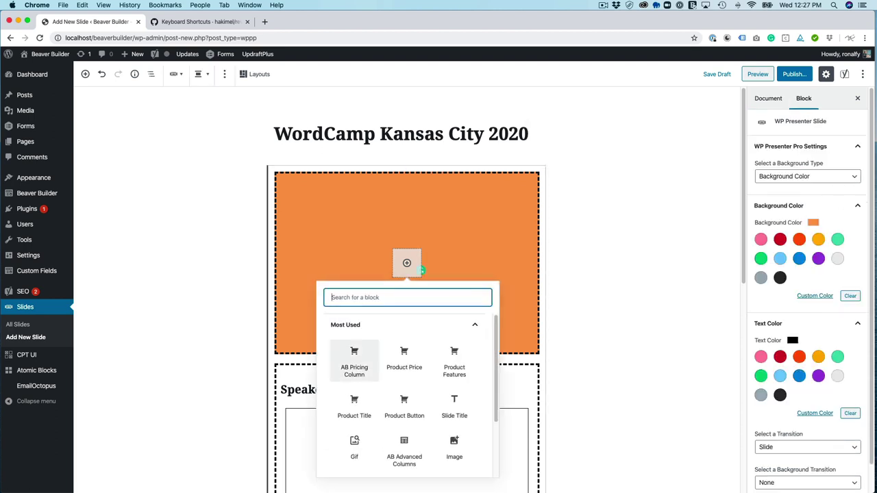
scroll(355, 364, down, 3)
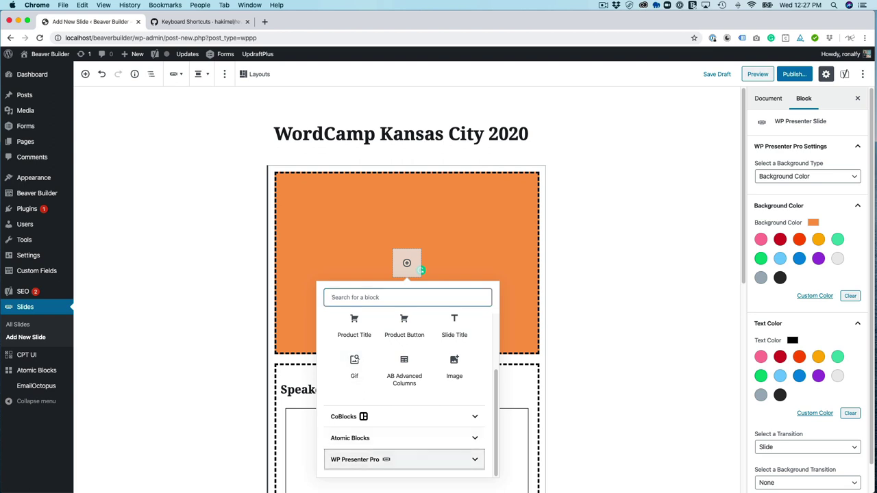
click(355, 459)
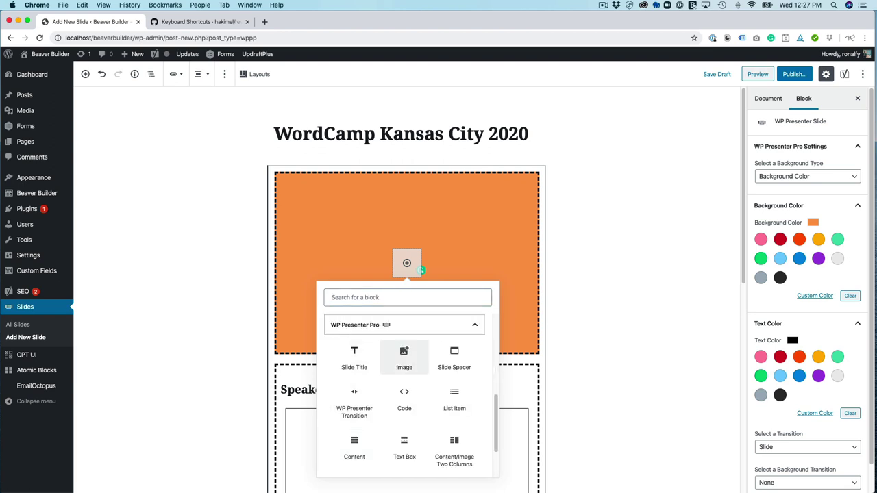
scroll(405, 384, down, 1)
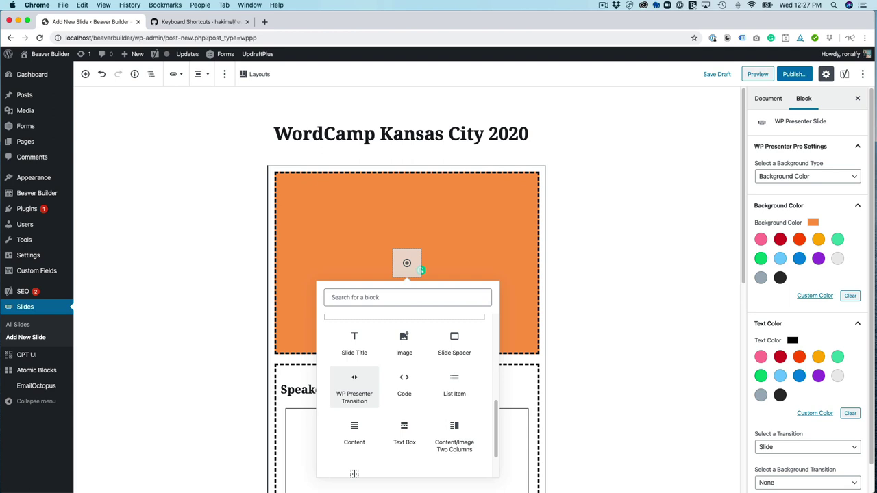
scroll(425, 387, down, 1)
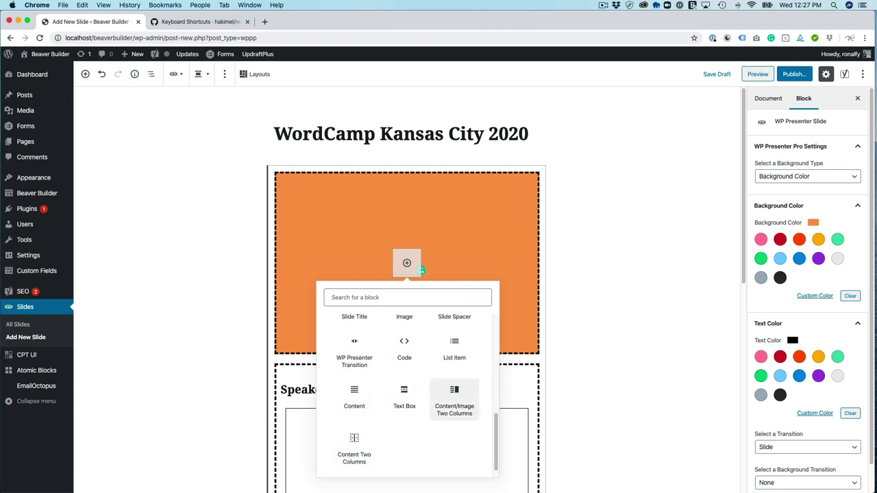
scroll(412, 384, up, 5)
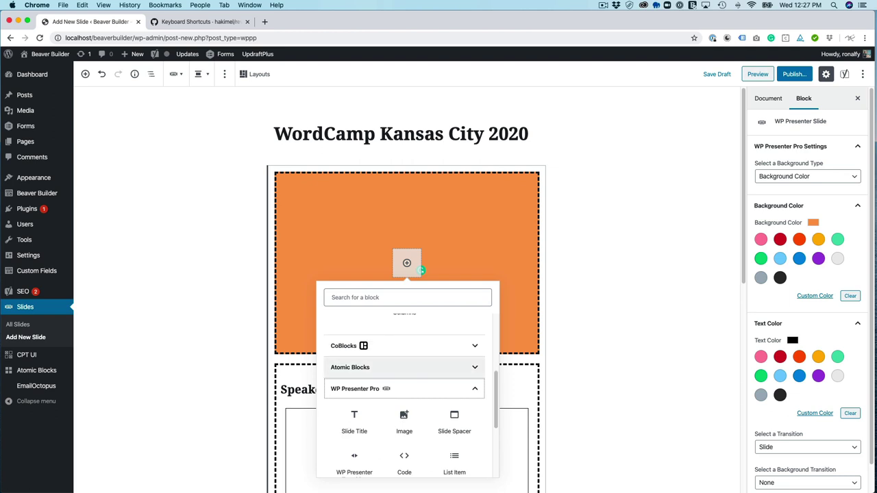
click(352, 364)
scroll(354, 367, down, 3)
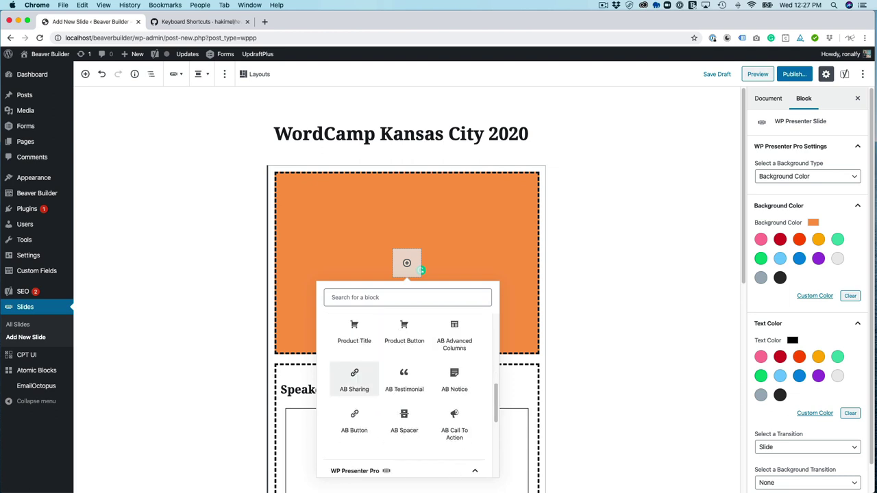
scroll(354, 370, up, 4)
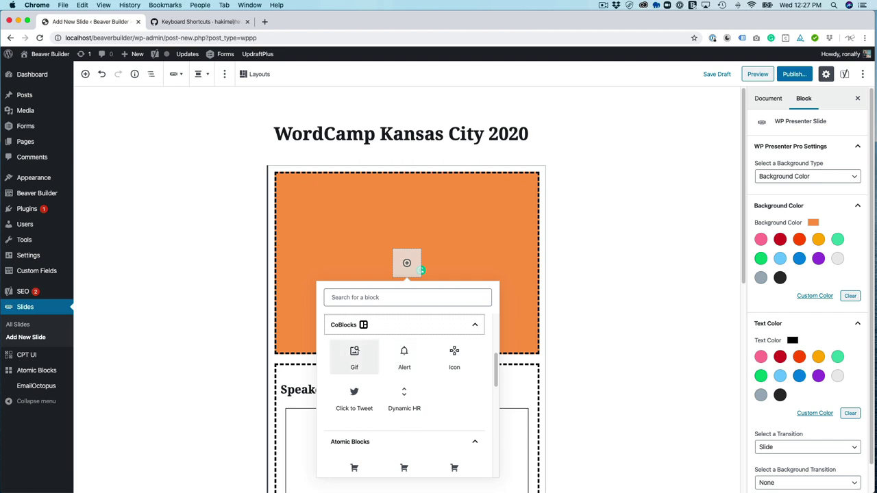
scroll(354, 394, down, 5)
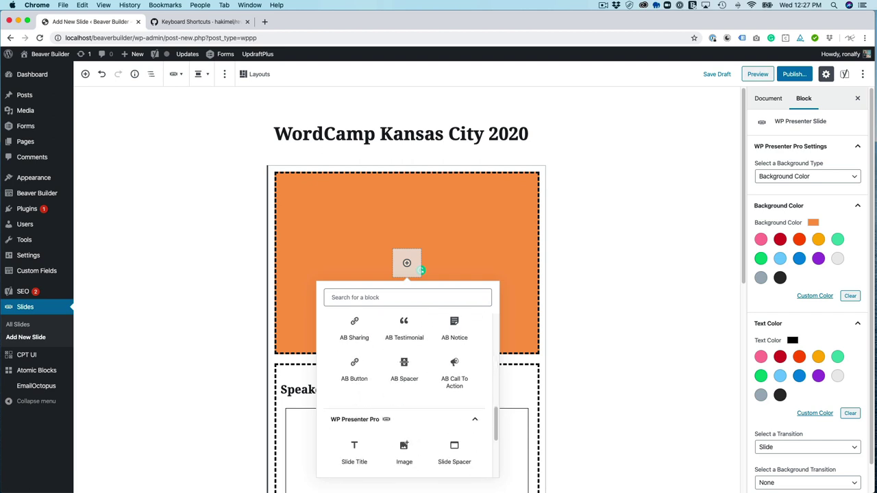
click(354, 452)
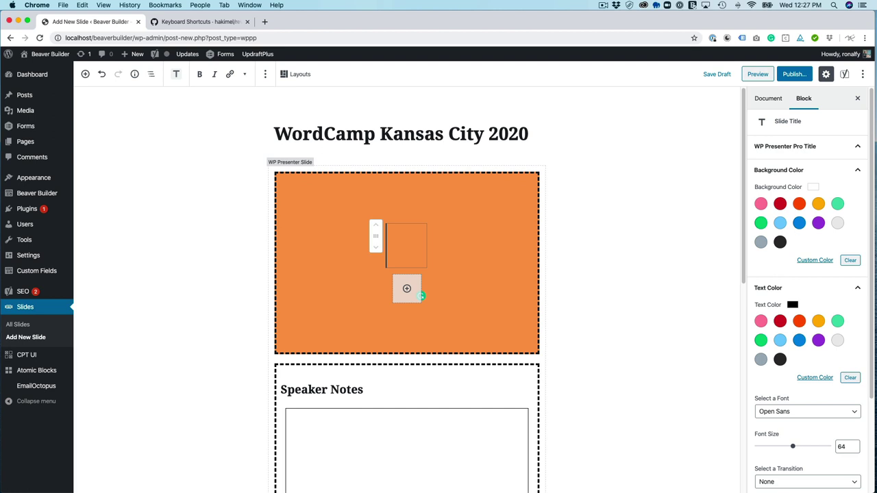
text(I)
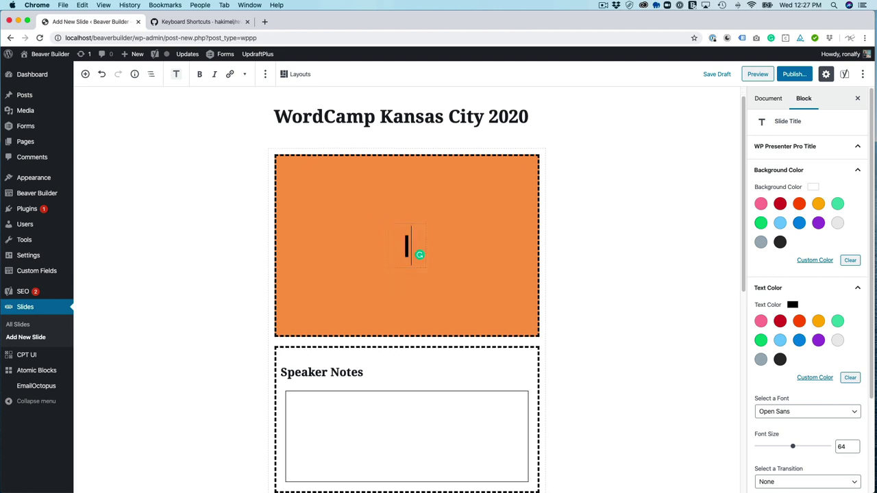
text(ntroduction)
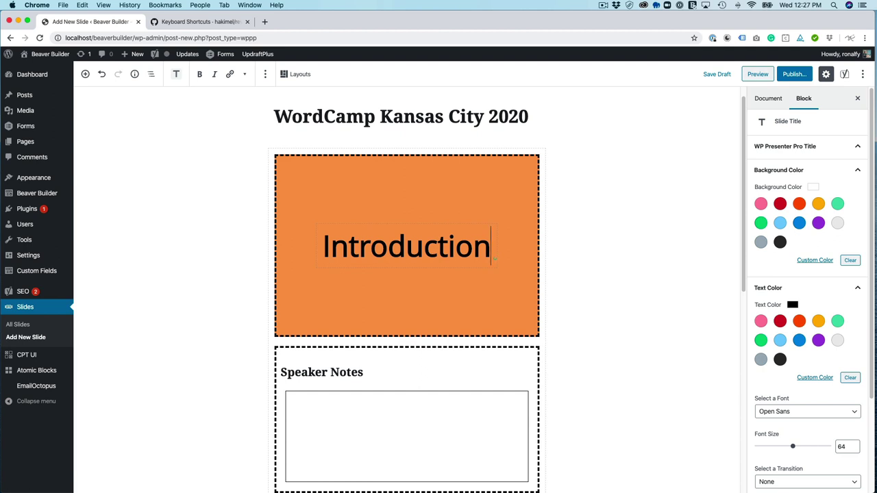
Step: Switch the slide's background type to Background Image and use the red SALE sign photo from the media library
click(407, 271)
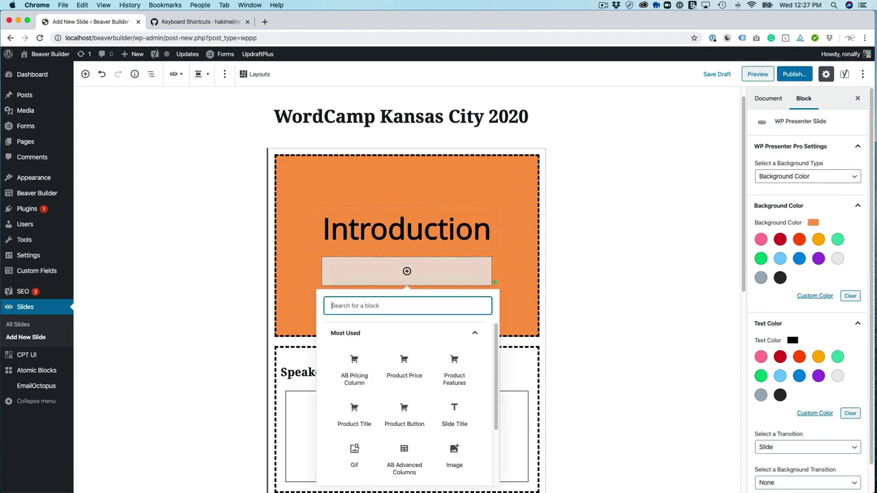
key(Escape)
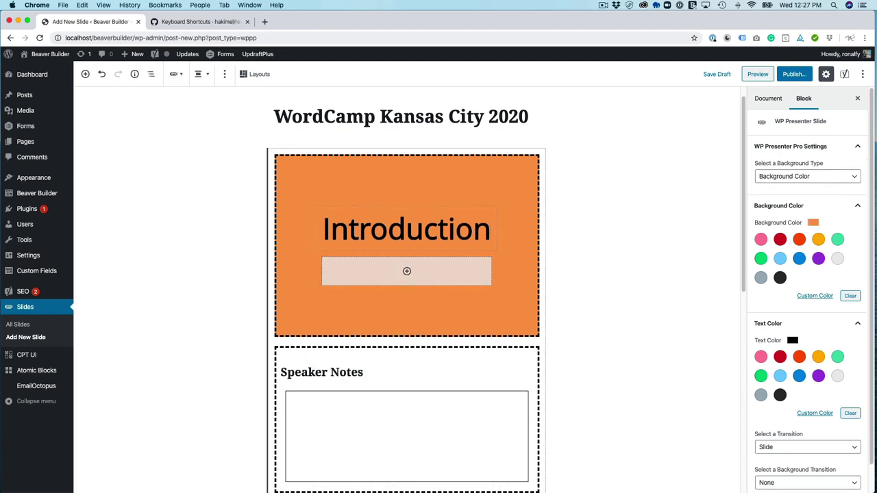
click(807, 176)
click(784, 185)
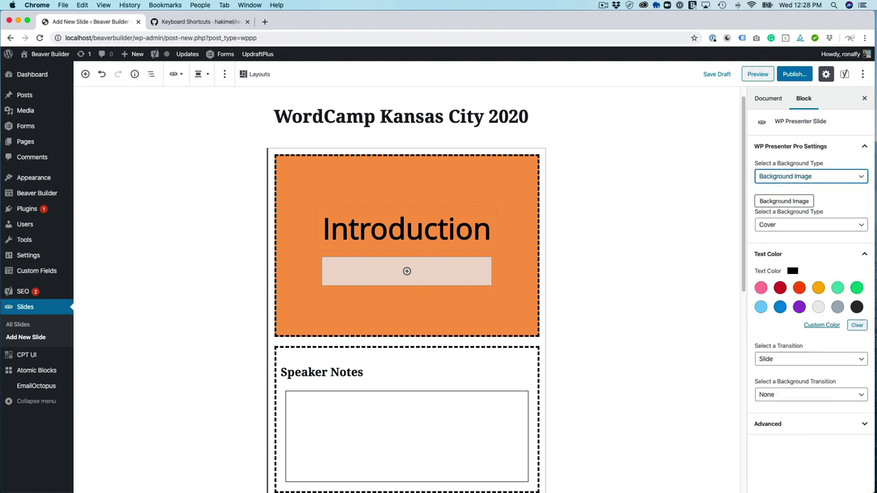
click(784, 201)
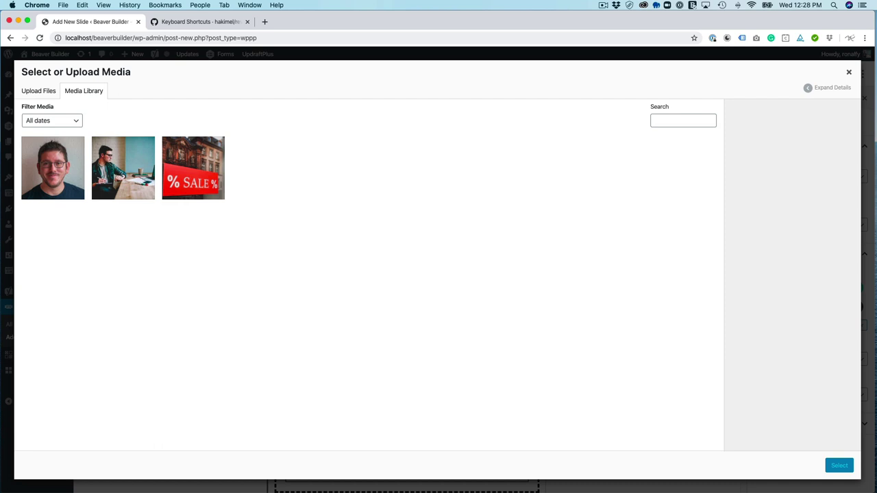
click(192, 168)
click(839, 465)
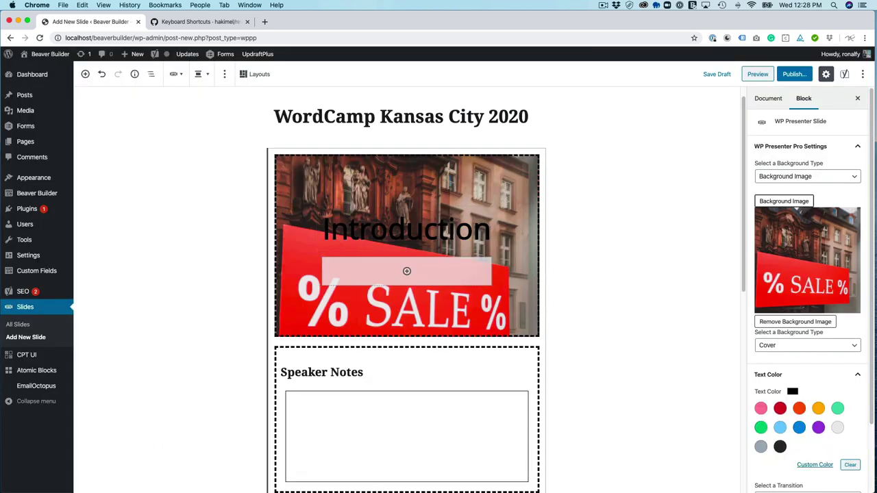
Step: Give the "Introduction" title an orange-red background color and light gray text
click(438, 230)
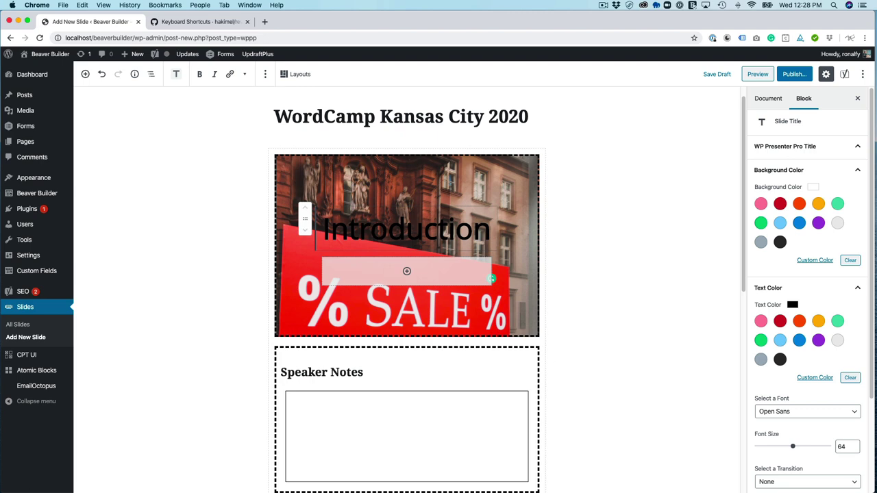
click(800, 204)
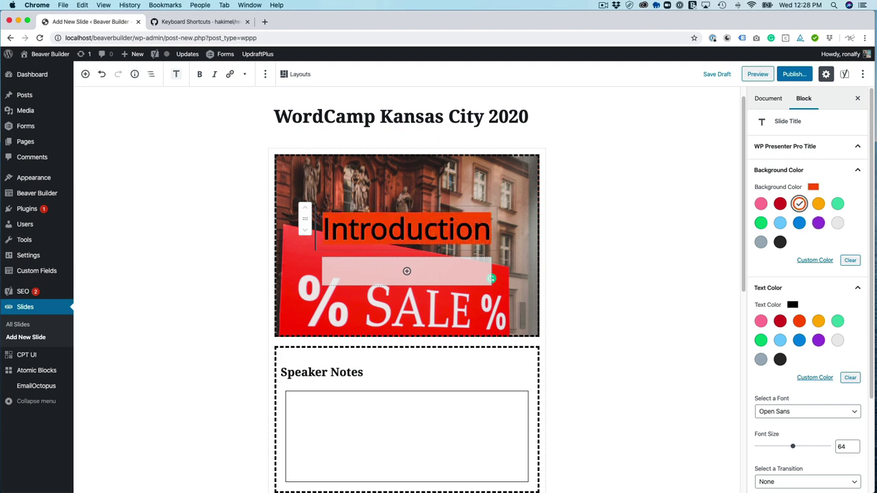
click(837, 340)
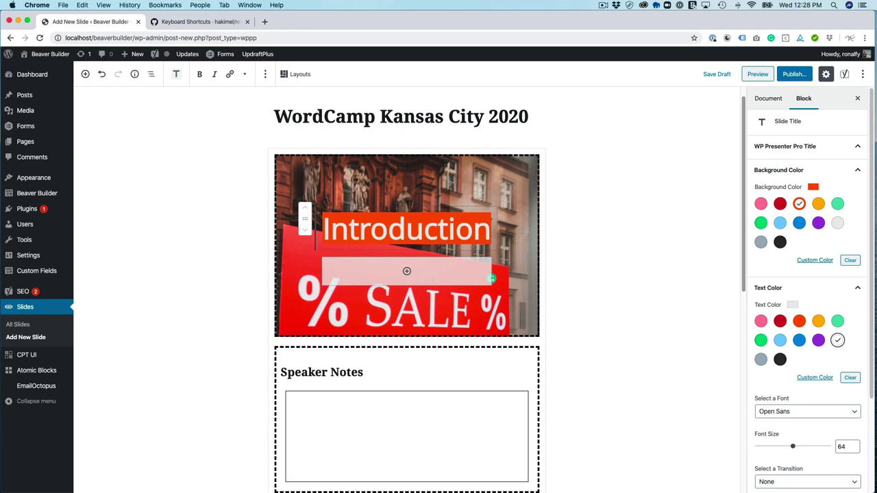
Step: Set the title's padding to 28 and radius to 14, and switch Change Capitilization on and back off
scroll(808, 290, down, 3)
scroll(809, 291, down, 1)
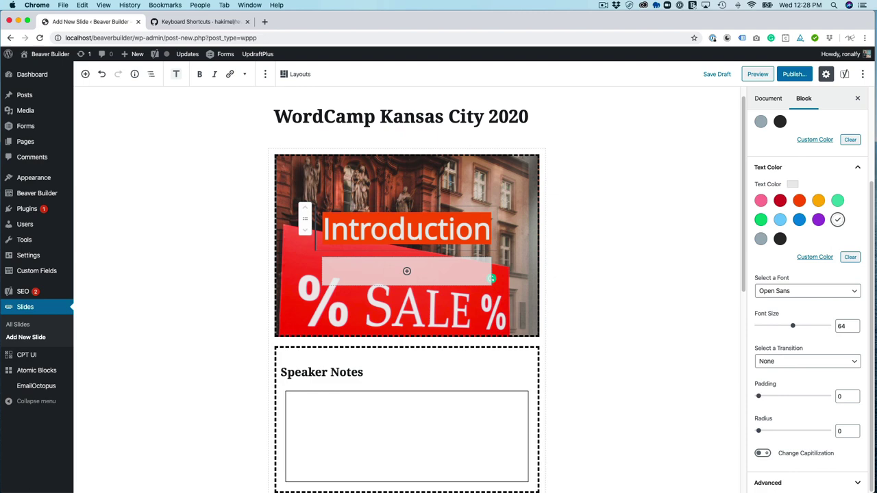
drag(759, 397, 778, 396)
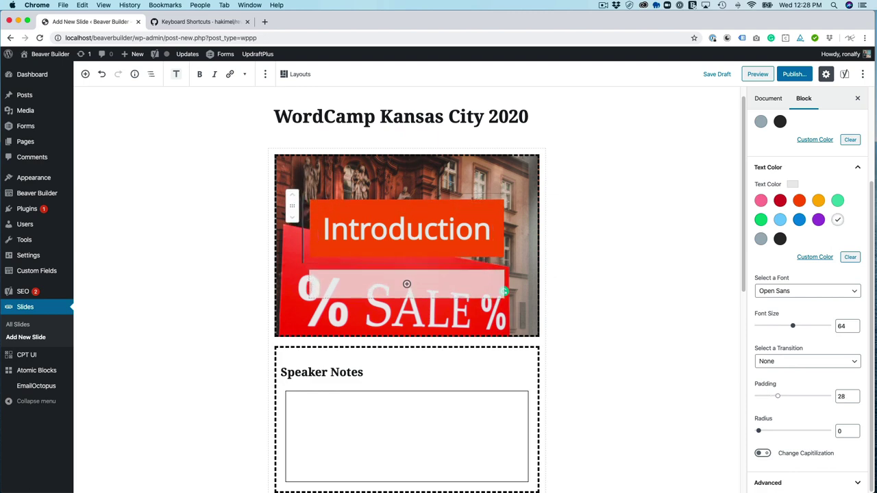
drag(759, 430, 806, 430)
click(763, 453)
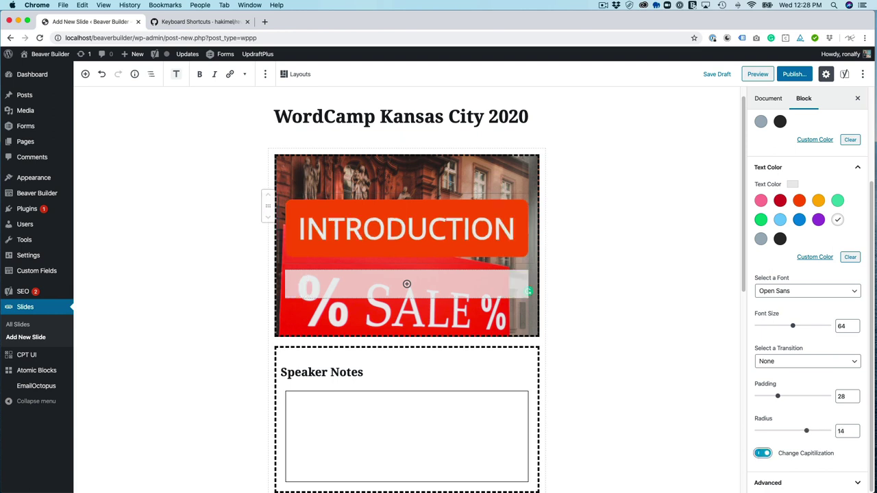
click(763, 453)
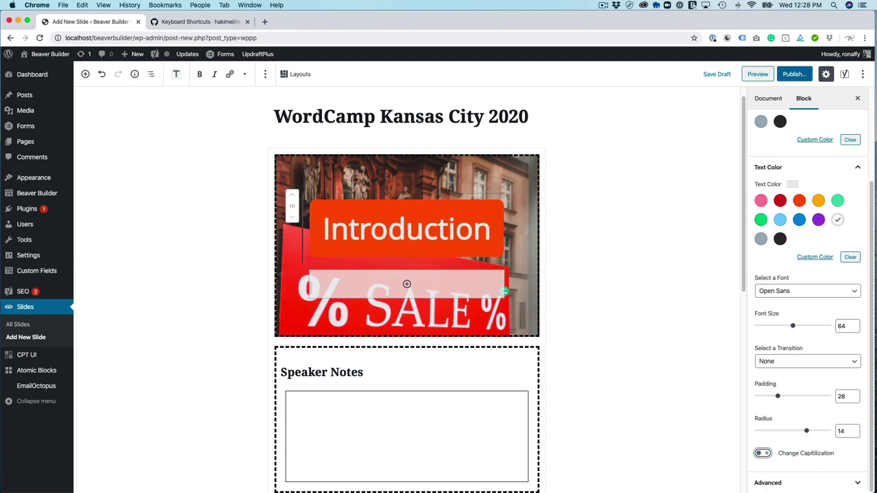
Step: Enter "Here's is my introduction." in the slide's speaker notes
click(291, 402)
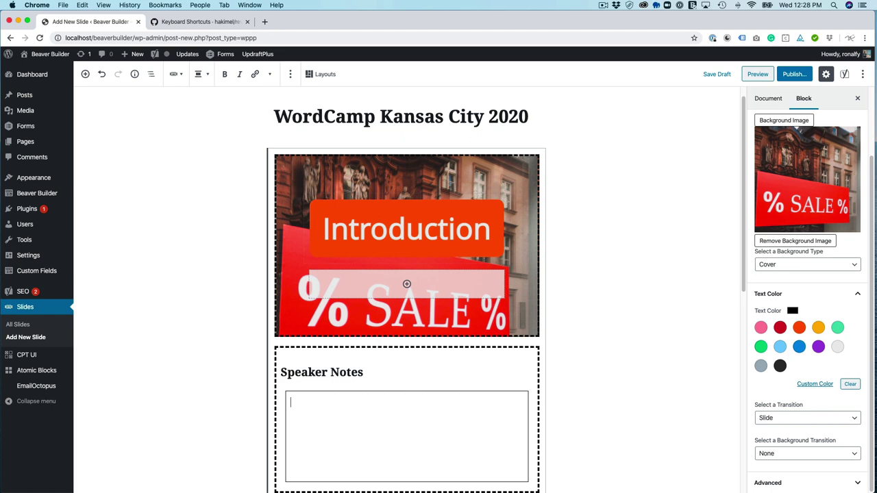
text(Here's is my)
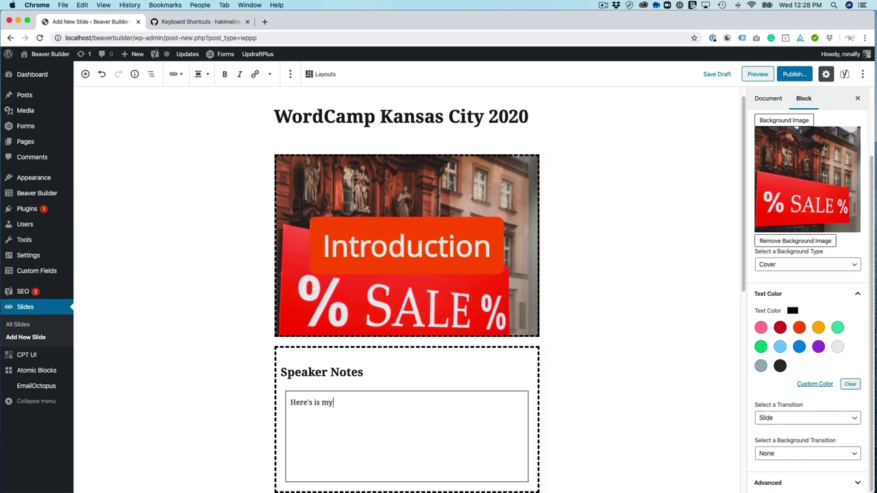
text( introduction.)
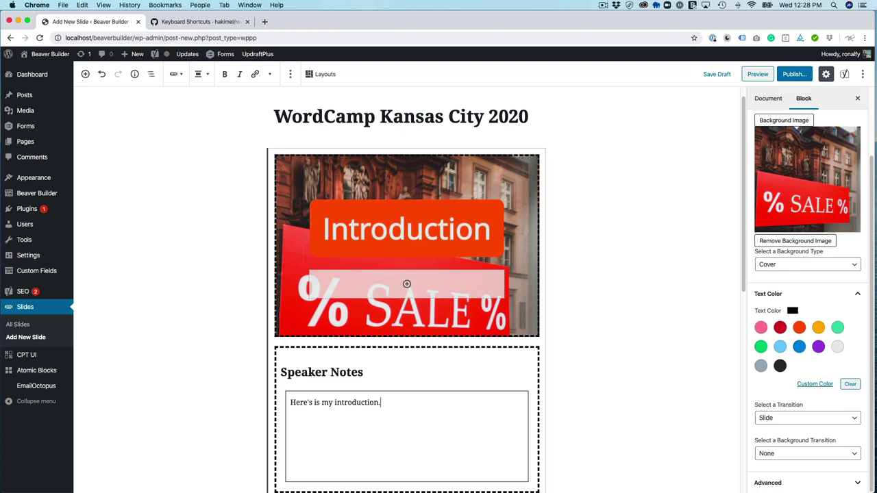
Step: Publish the slide post, check the reveal.js Keyboard Shortcuts wiki page on GitHub, and return to the editor
click(794, 74)
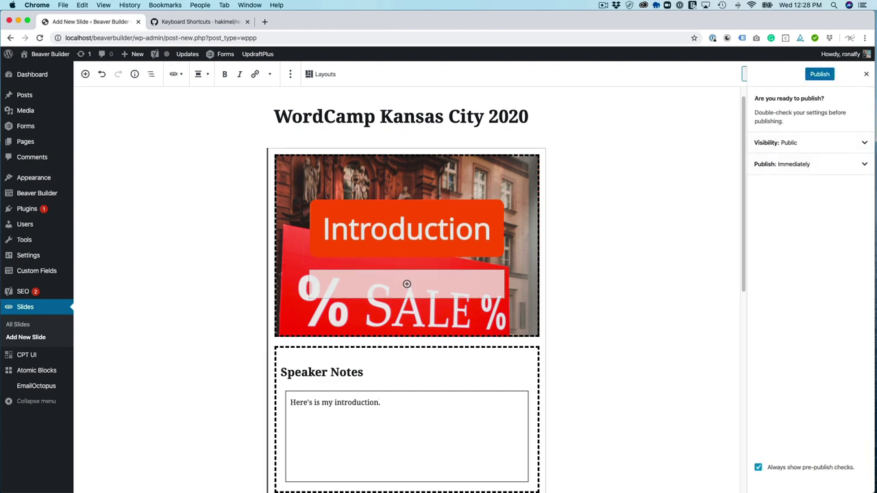
key(Return)
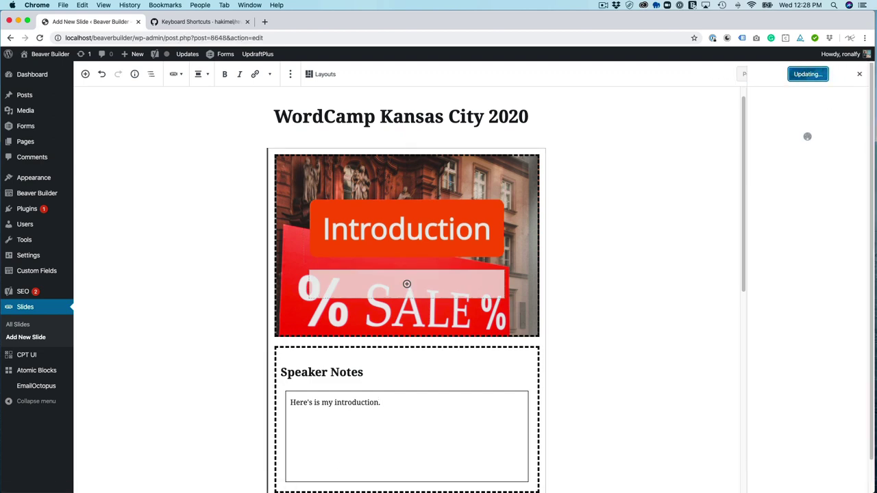
key(ctrl+Tab)
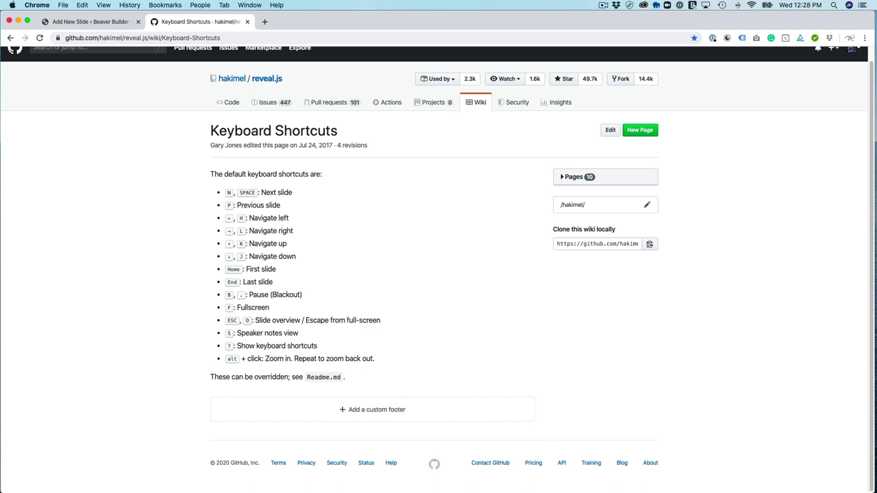
key(ctrl+shift+Tab)
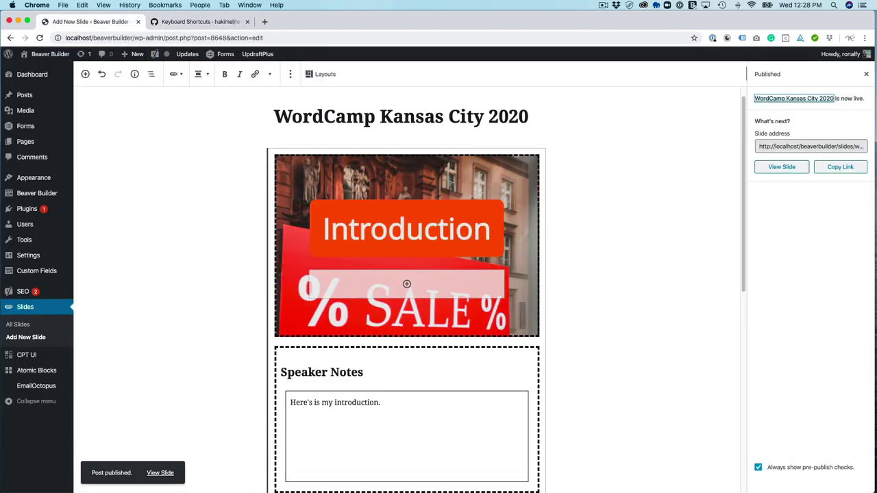
Step: View the published slide, open its reveal.js speaker notes window to check the notes, and close that window
key(Return)
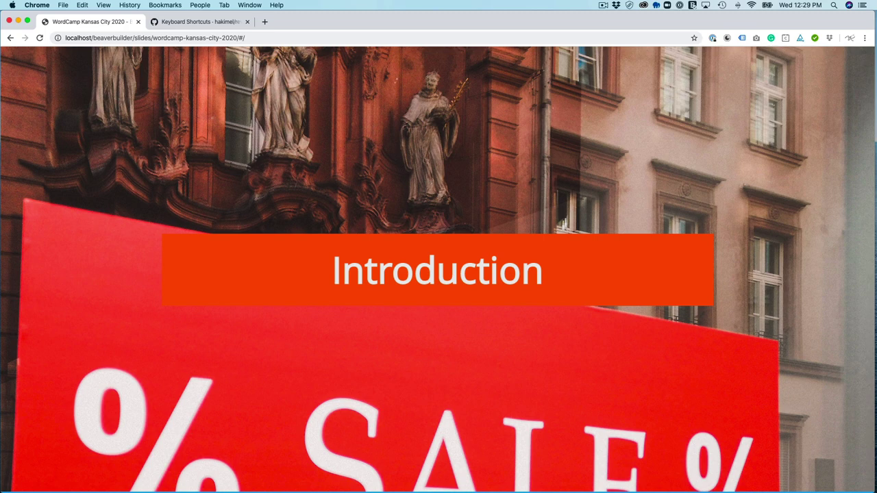
key(s)
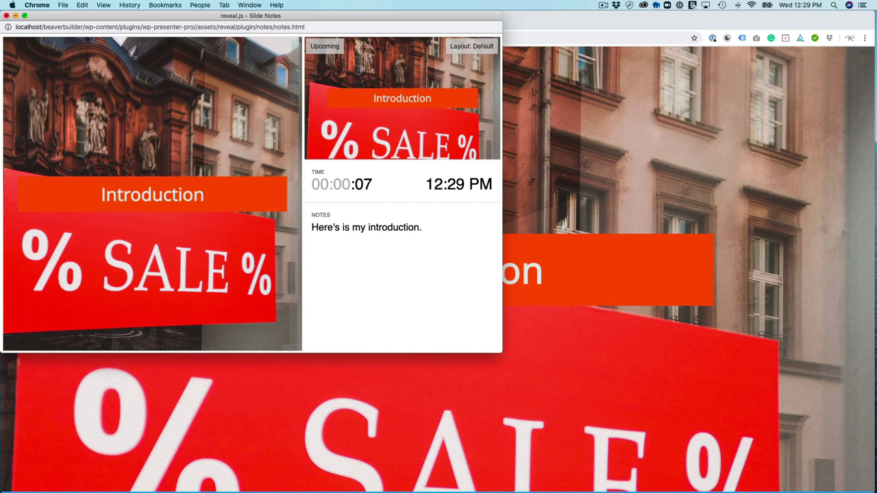
key(super+w)
Step: Return to the slide editor and change the "Introduction" title's background color to near-black
key(super+bracketleft)
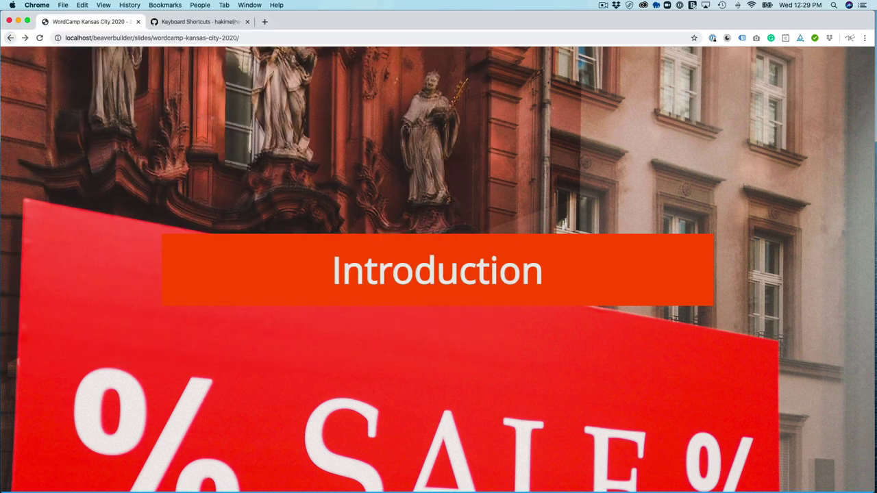
key(super+r)
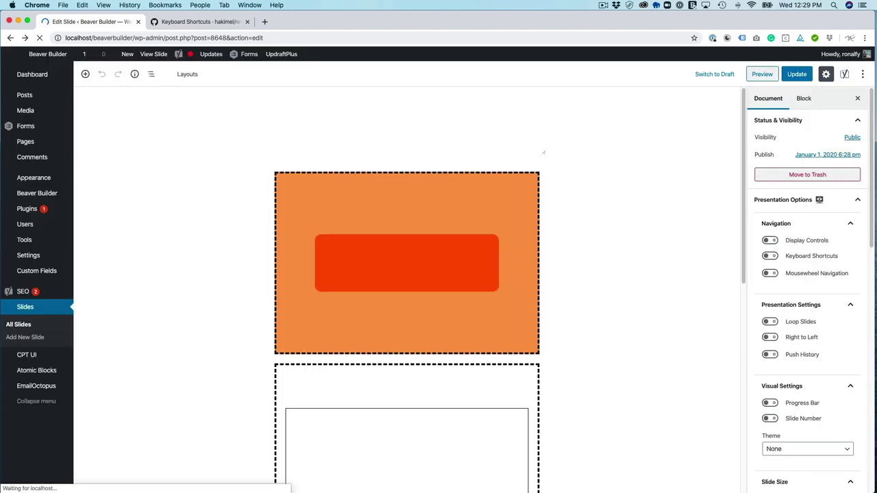
click(407, 301)
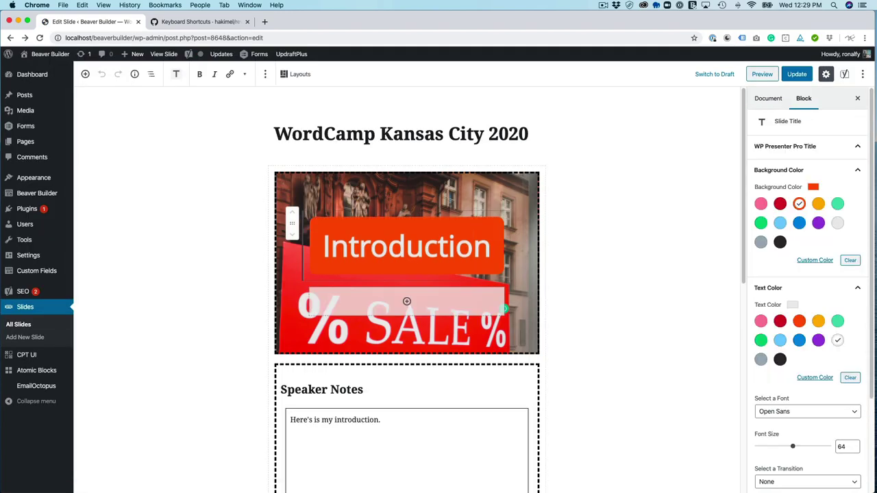
click(780, 242)
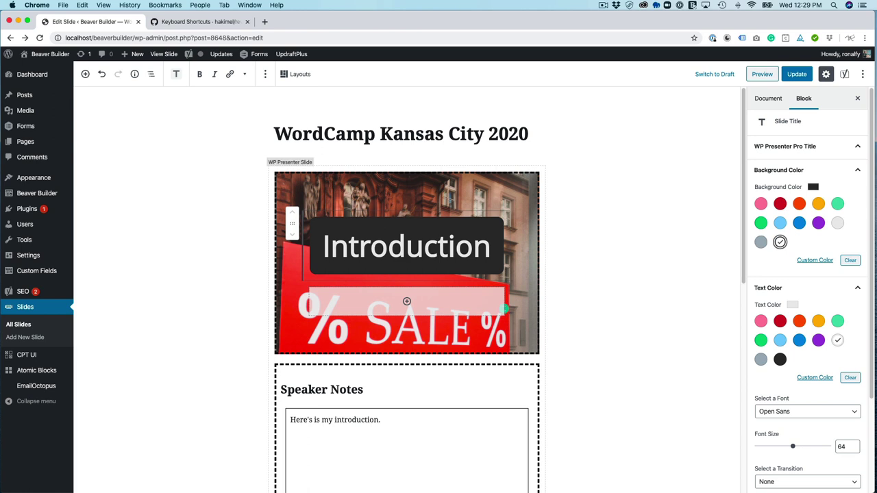
Step: Add a WP Presenter Slide below the introduction slide and enter "Who am I? Credentials." in its speaker notes
scroll(406, 287, down, 3)
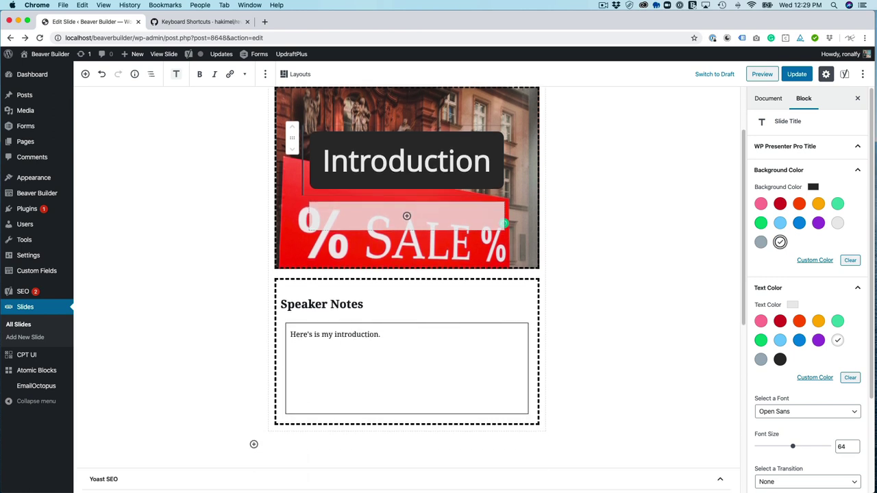
click(254, 444)
scroll(335, 373, down, 5)
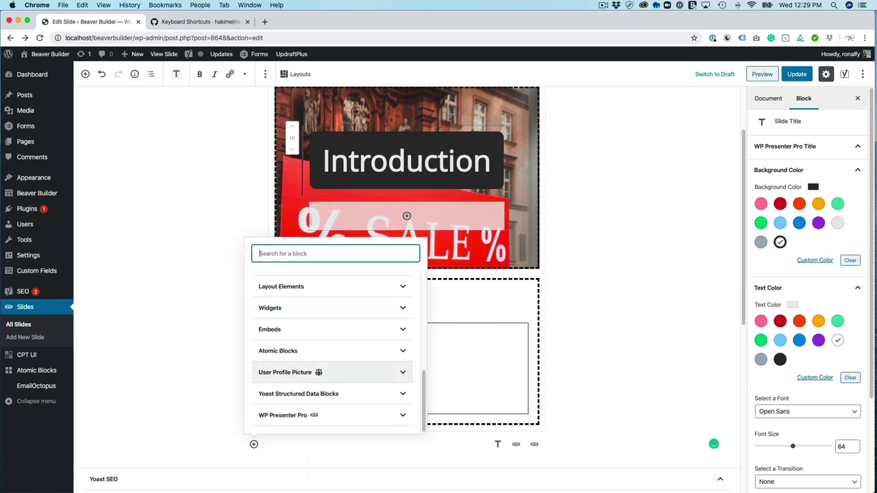
click(308, 415)
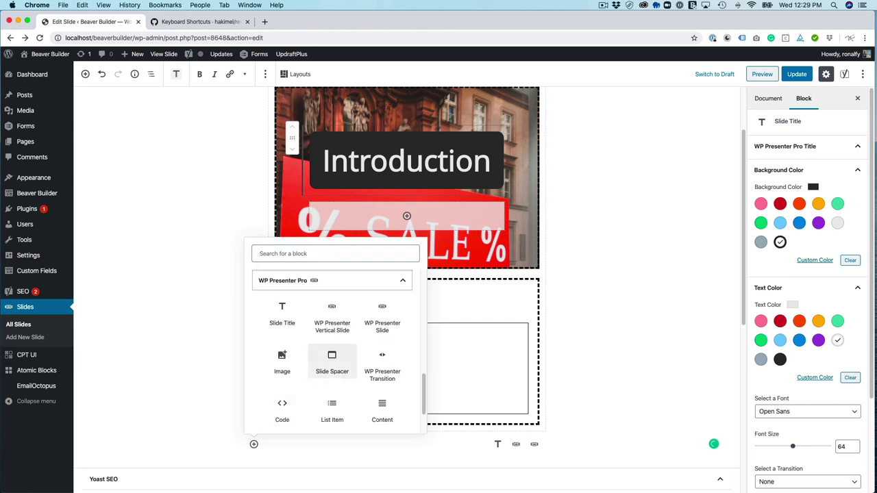
scroll(332, 384, down, 1)
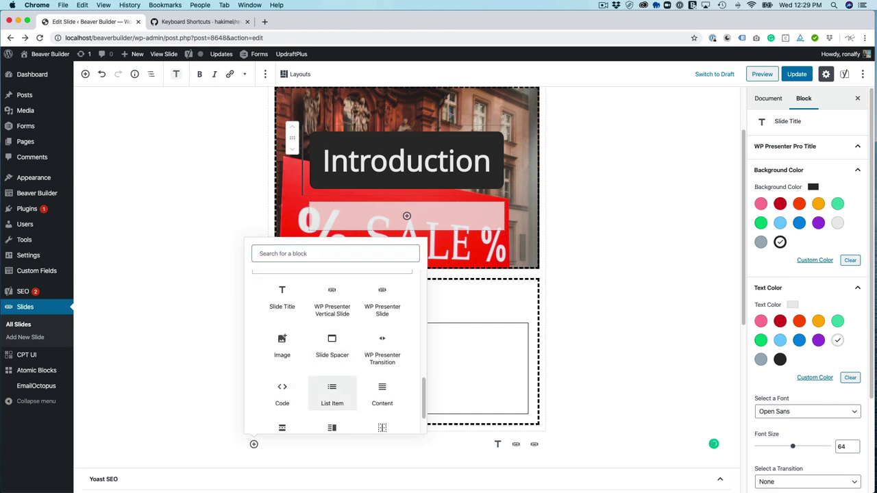
scroll(332, 394, up, 1)
click(381, 312)
click(382, 312)
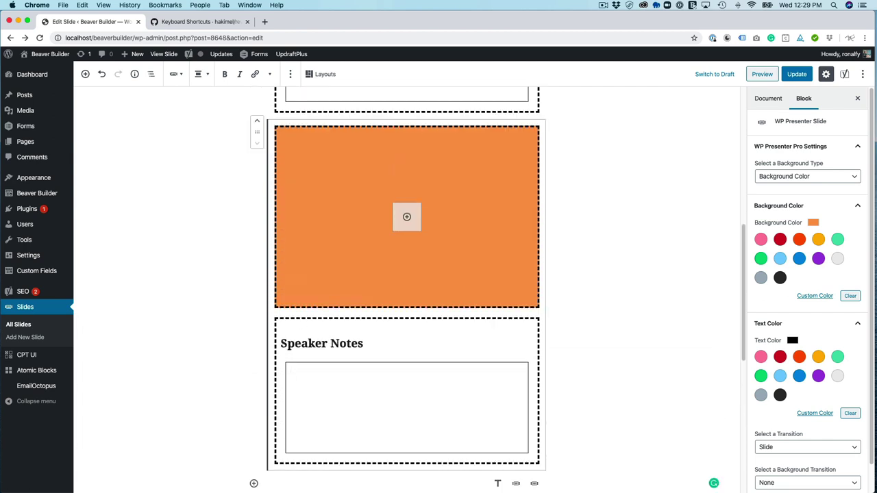
text(W)
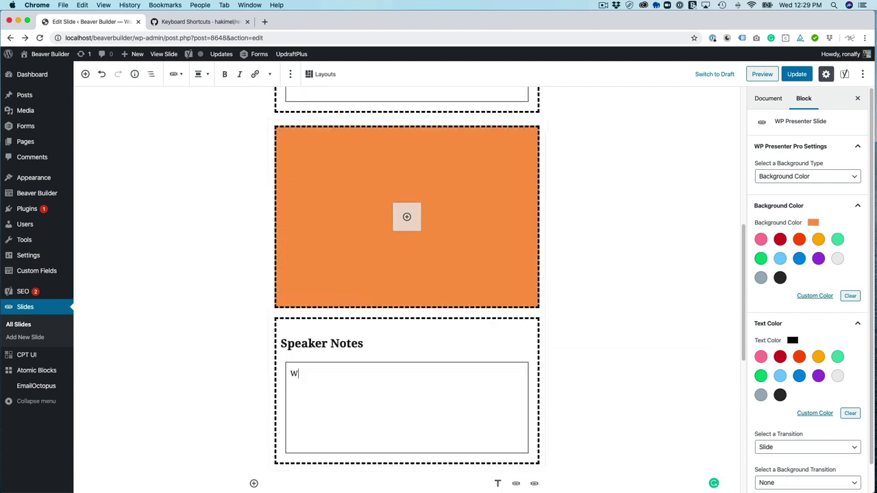
text(ho am I? Credentials.)
Step: Add a Slide Title block reading "Who Am I?" to the new orange slide
click(418, 223)
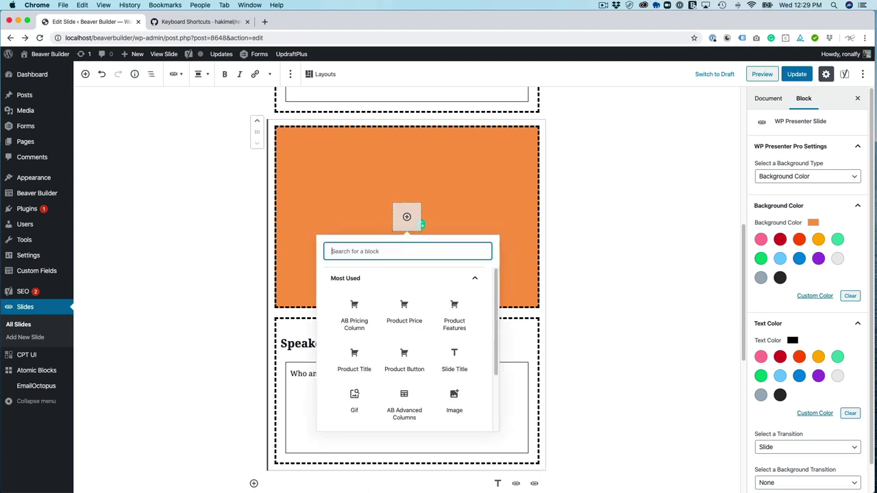
click(454, 361)
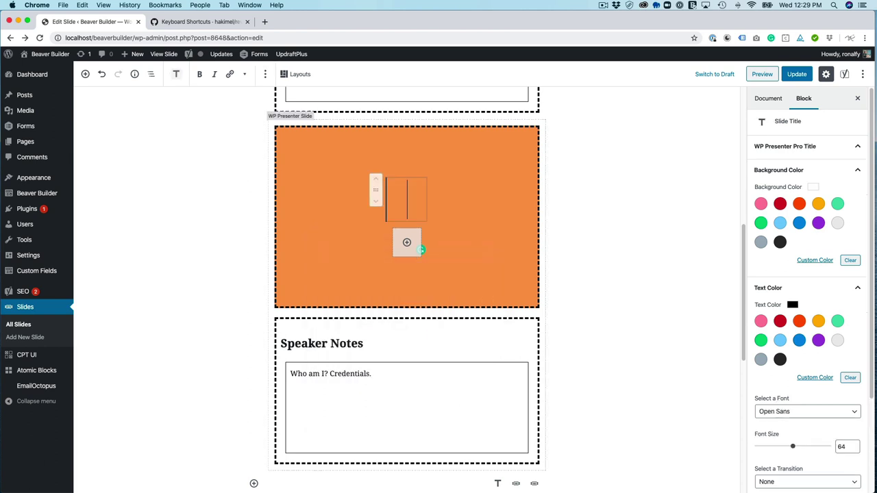
text(Who A)
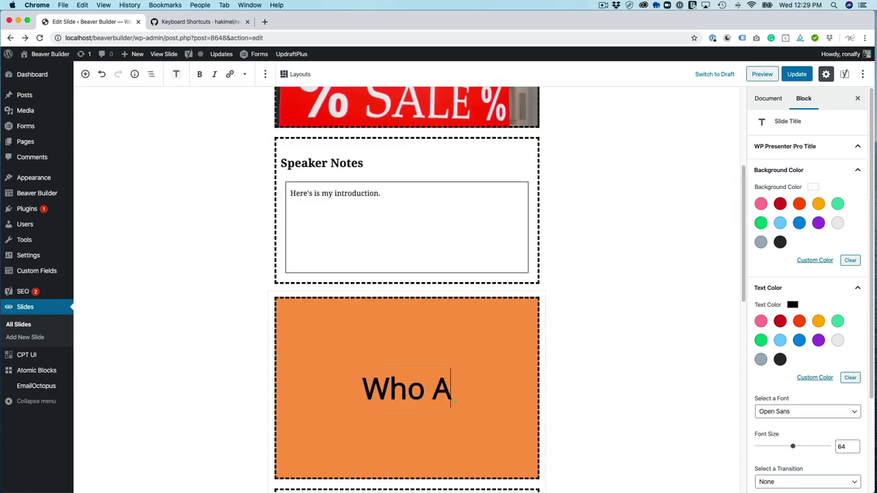
text(m I?)
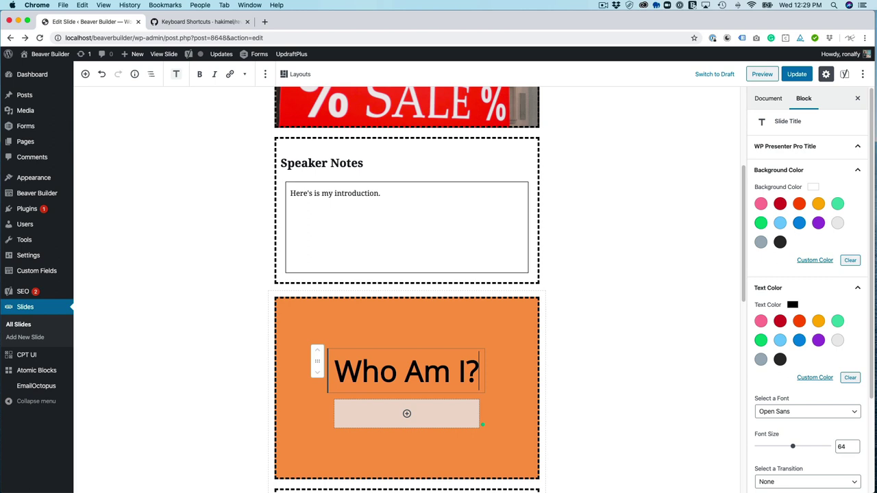
Step: Insert a WP Presenter Pro Image block under the "Who Am I?" title using headshot.png from the media library
click(406, 413)
scroll(355, 357, down, 3)
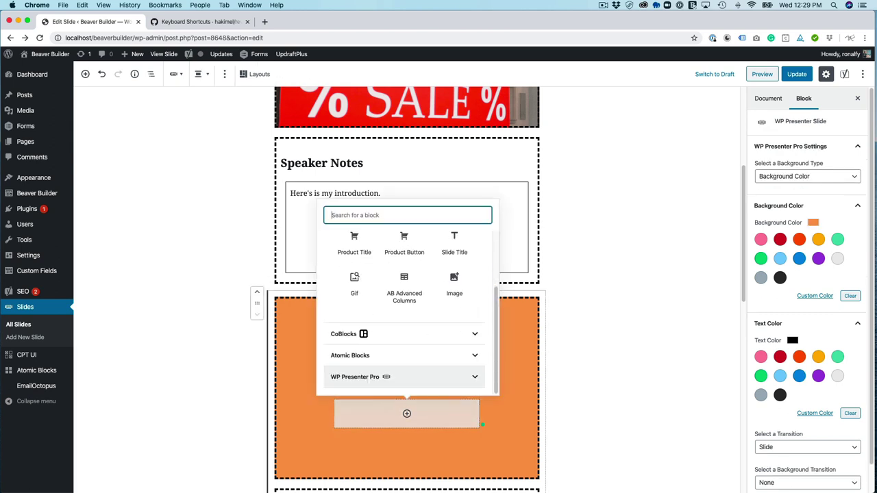
click(355, 377)
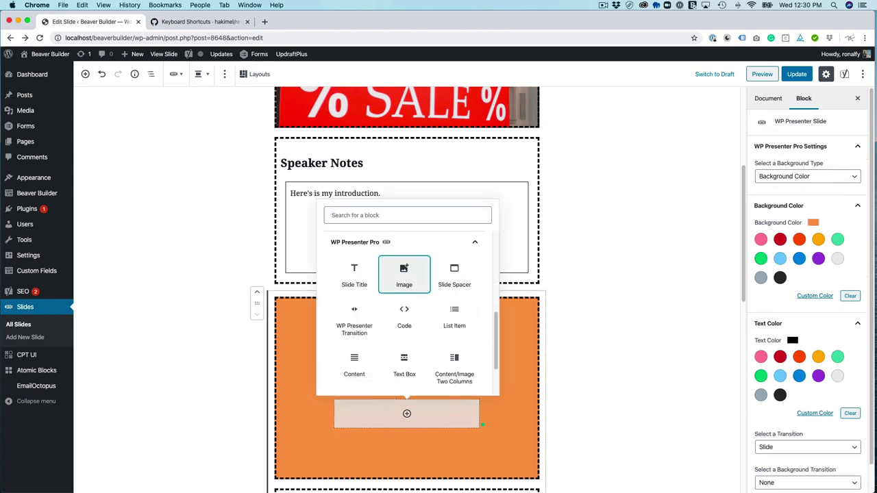
click(404, 277)
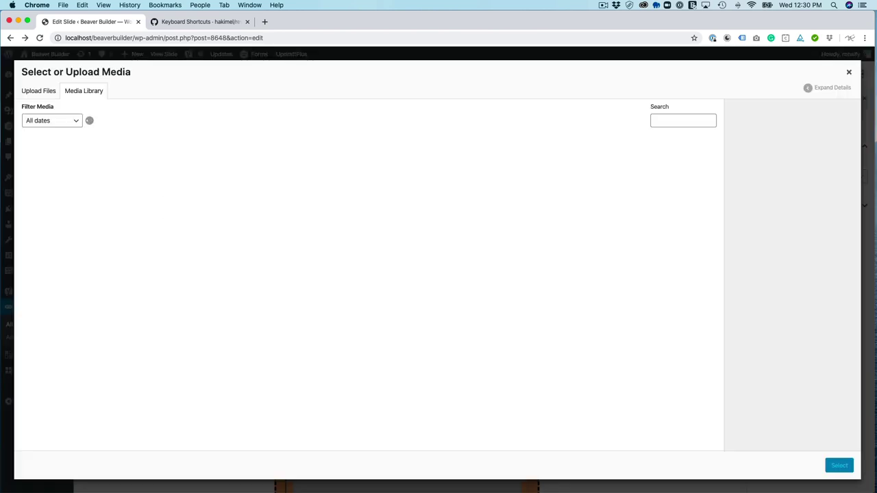
click(53, 168)
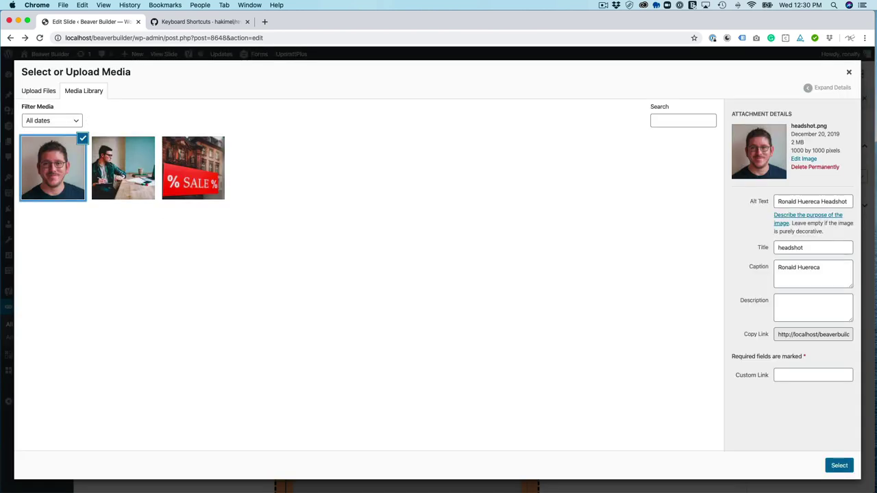
click(839, 465)
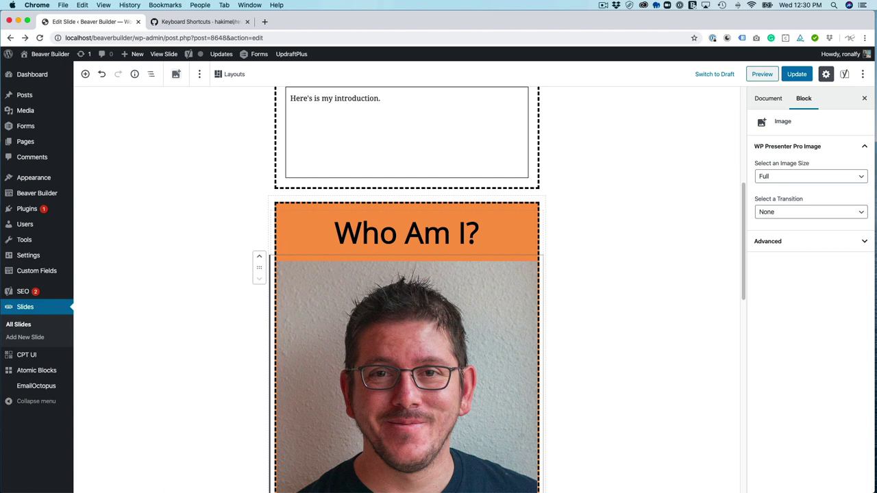
Step: Set the headshot's image size to medium and its transition to Down
click(811, 176)
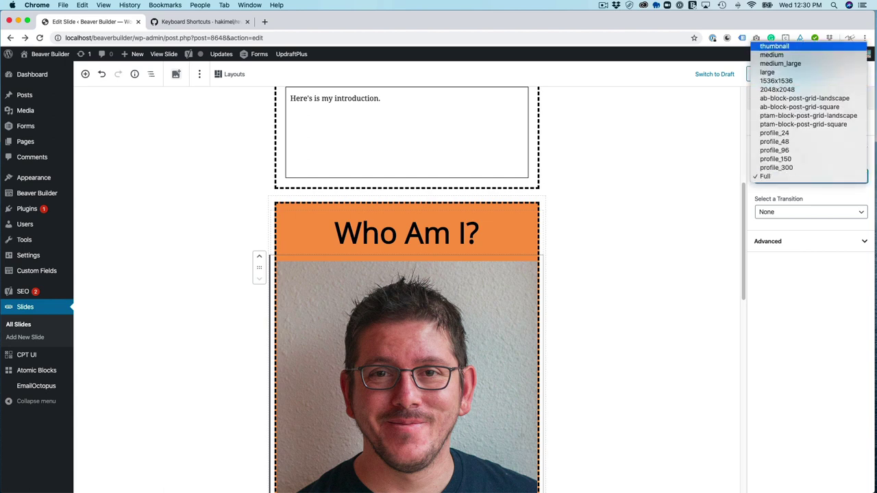
key(Down)
key(Return)
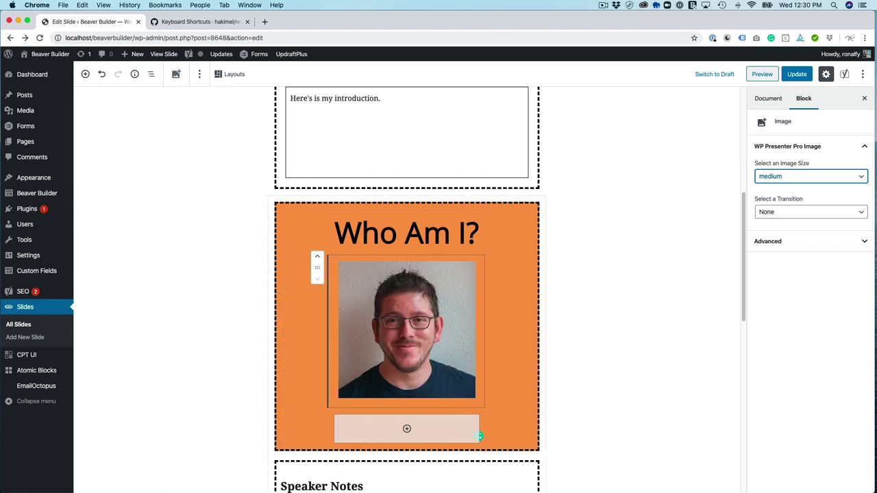
key(Tab)
key(space)
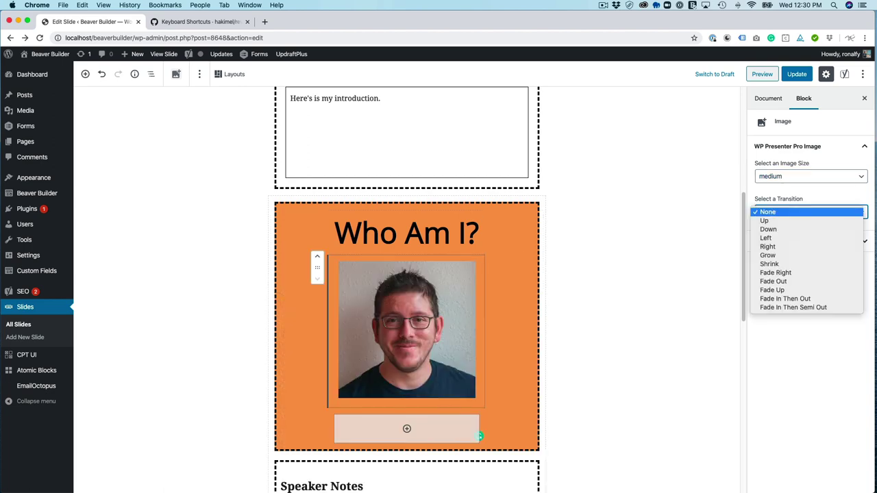
key(Down)
key(Down)
key(Return)
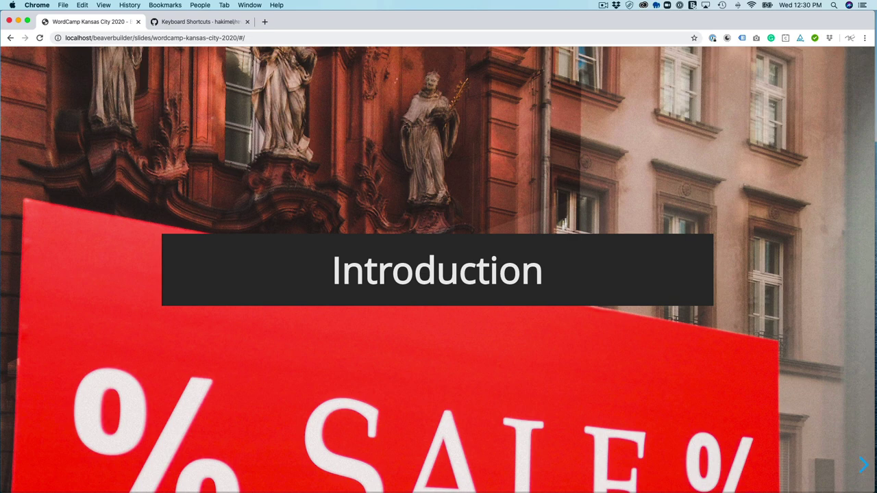
Step: Advance the live presentation to the "Who Am I?" slide and reopen the presentation's editor by adding "edit" to its address
key(Right)
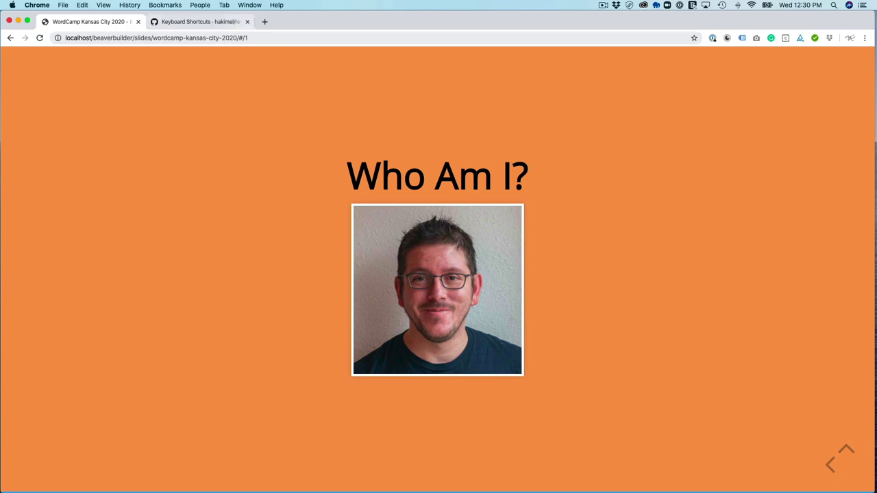
drag(248, 38, 238, 38)
text(edit)
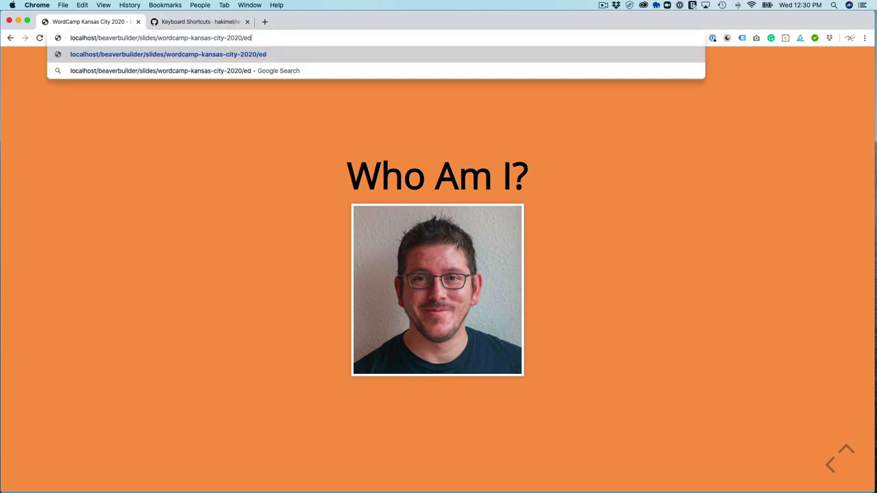
key(Return)
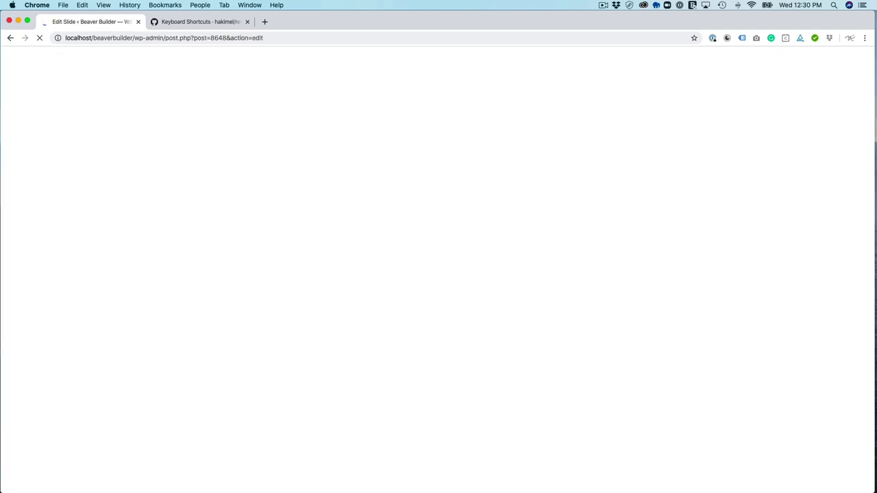
Step: Add a WP Presenter Vertical Slide below the "Who Am I?" slide and its speaker notes
scroll(407, 274, down, 5)
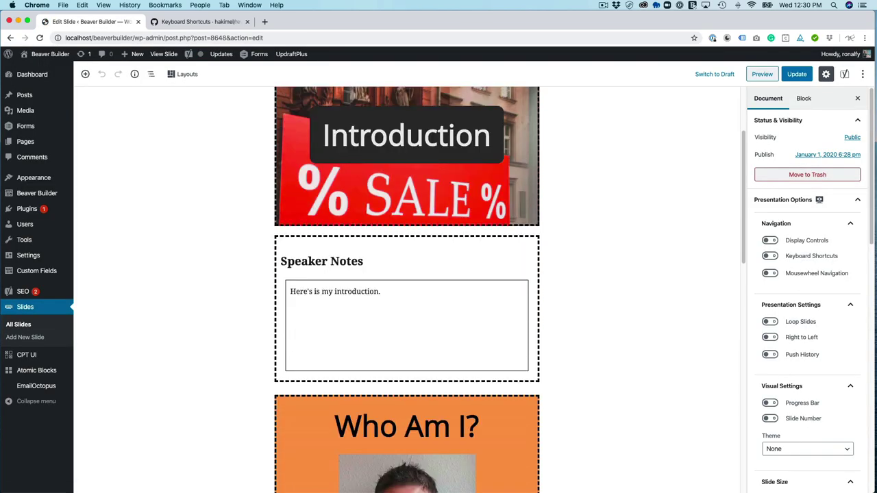
scroll(407, 288, down, 10)
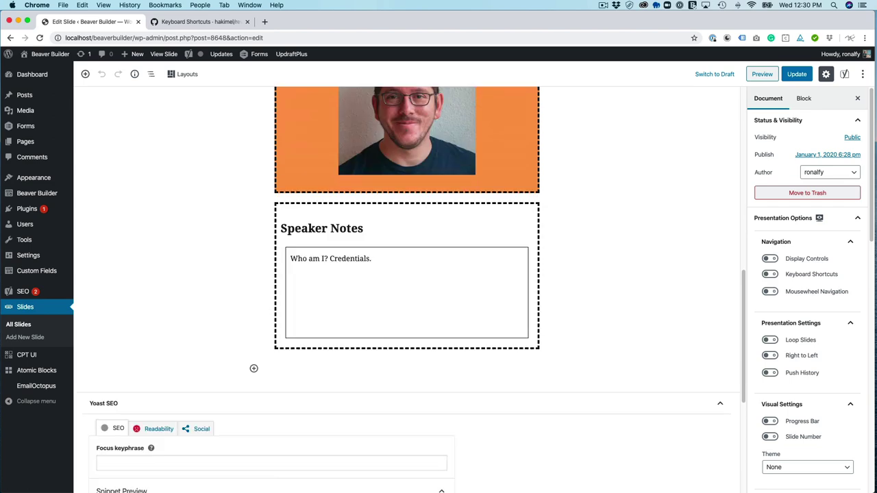
scroll(407, 274, up, 4)
scroll(407, 275, down, 4)
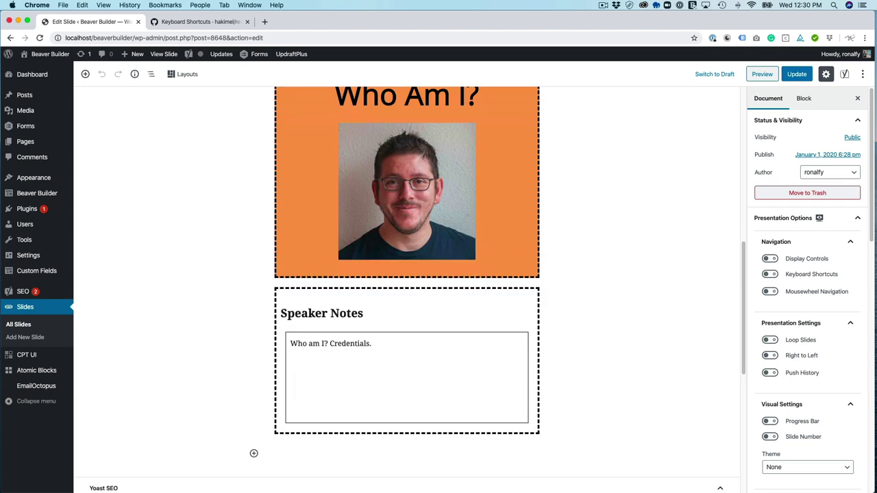
click(254, 381)
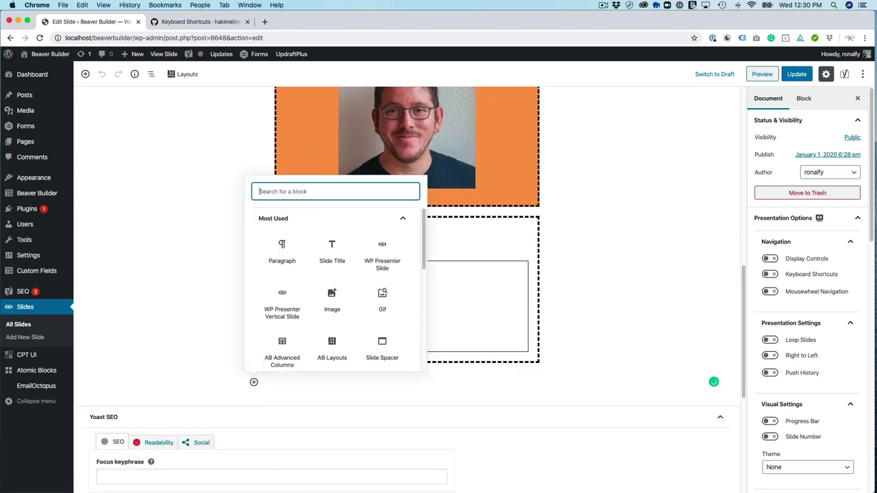
scroll(329, 309, down, 5)
click(322, 353)
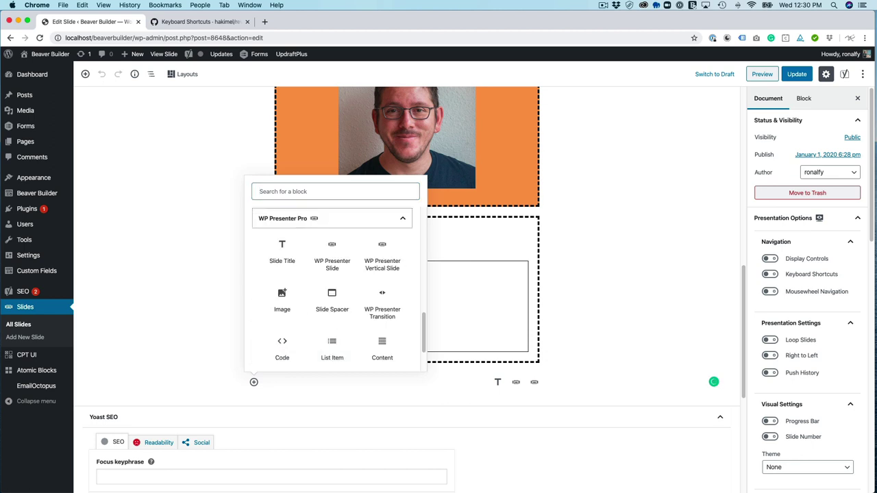
click(382, 255)
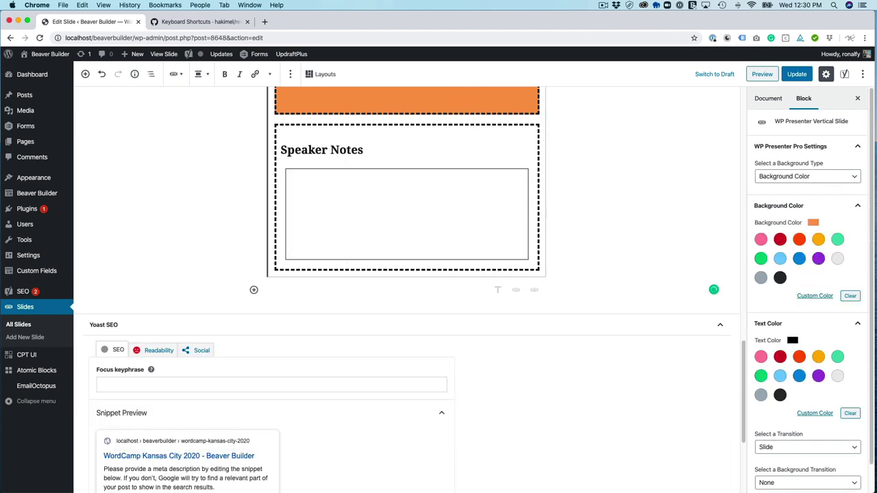
scroll(407, 288, up, 10)
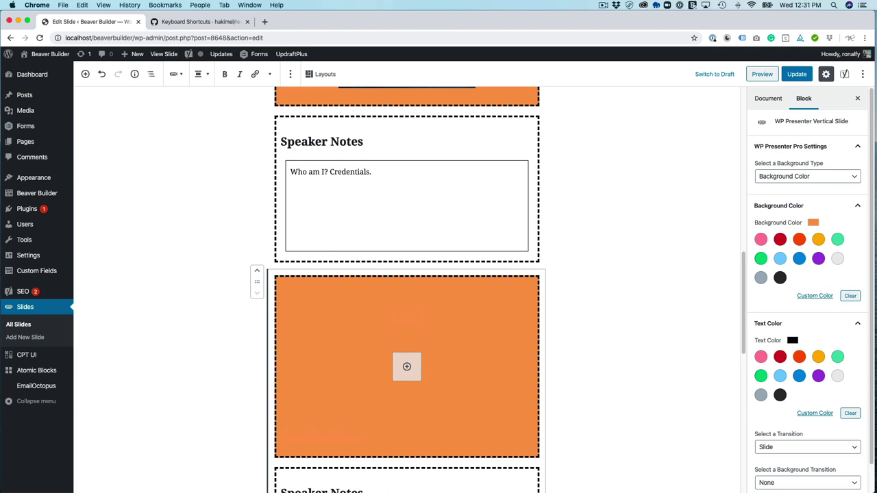
Step: Insert a WP Presenter Pro Slide Title block in the empty vertical slide, reading "This is a vertical slide"
scroll(408, 288, up, 3)
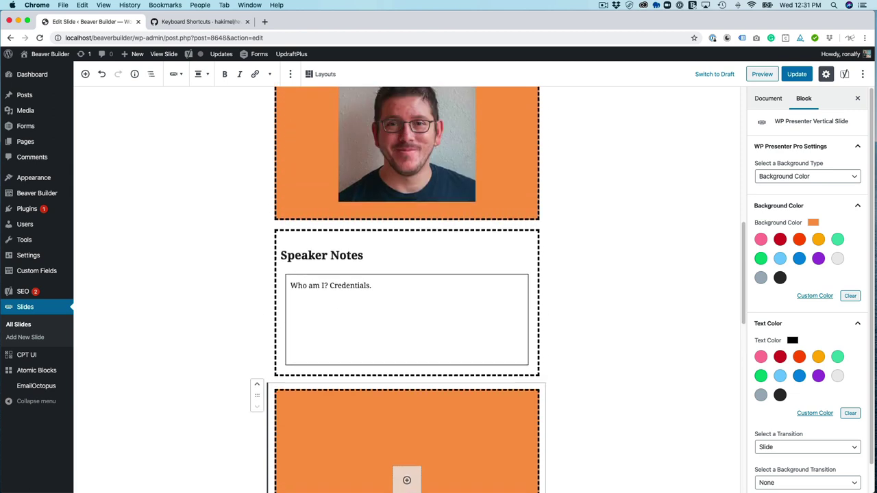
scroll(407, 287, down, 5)
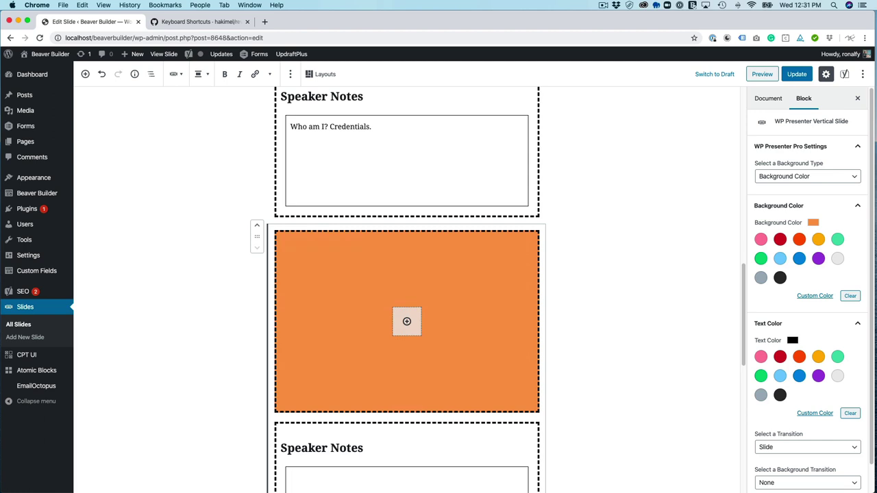
click(420, 328)
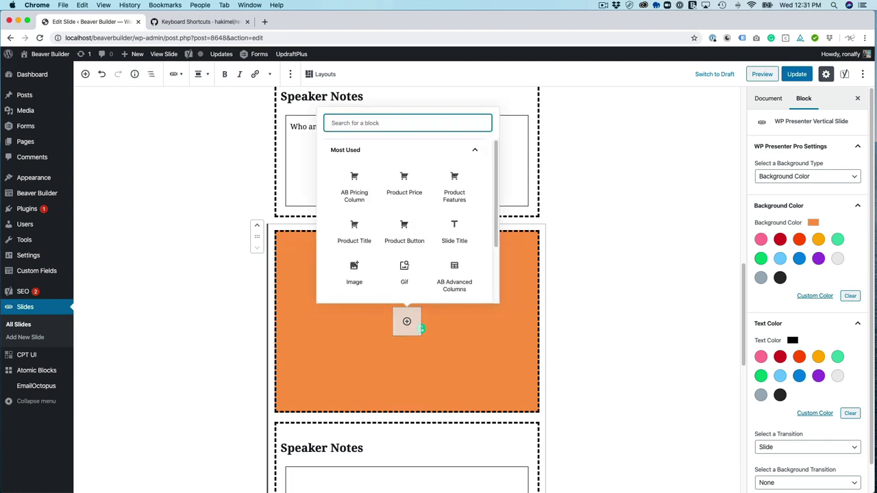
scroll(404, 233, down, 2)
click(370, 284)
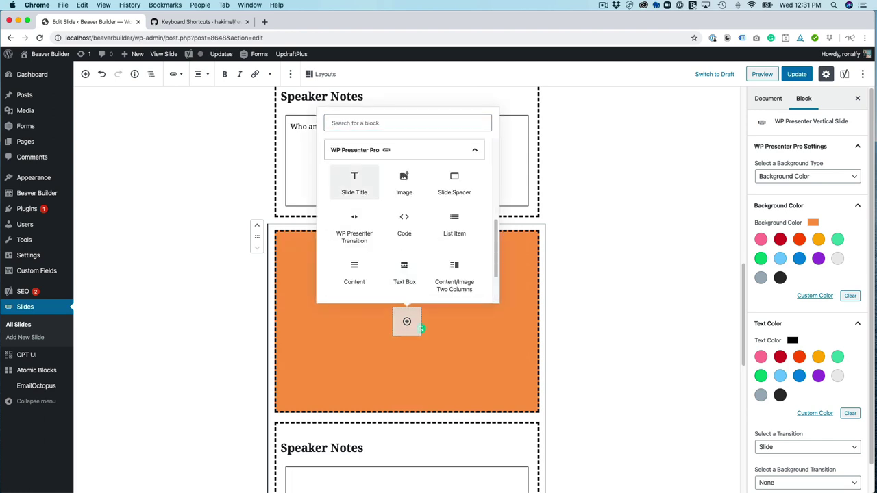
click(354, 178)
text(This)
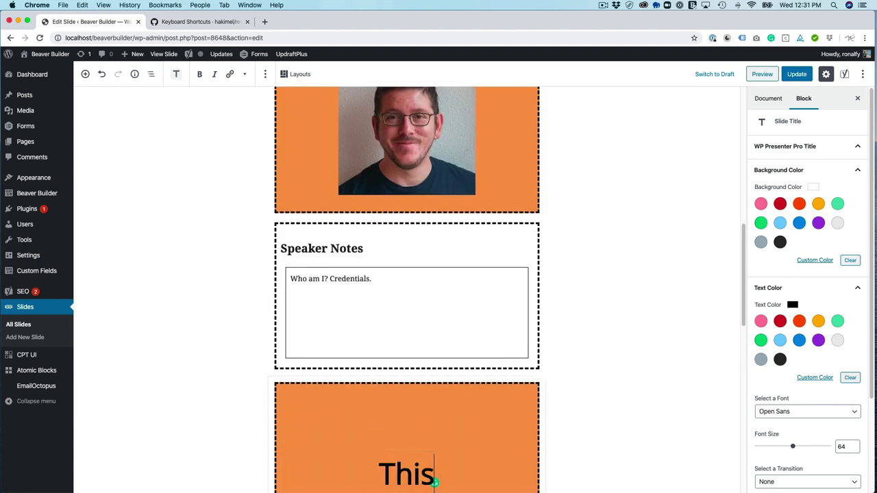
scroll(407, 290, down, 2)
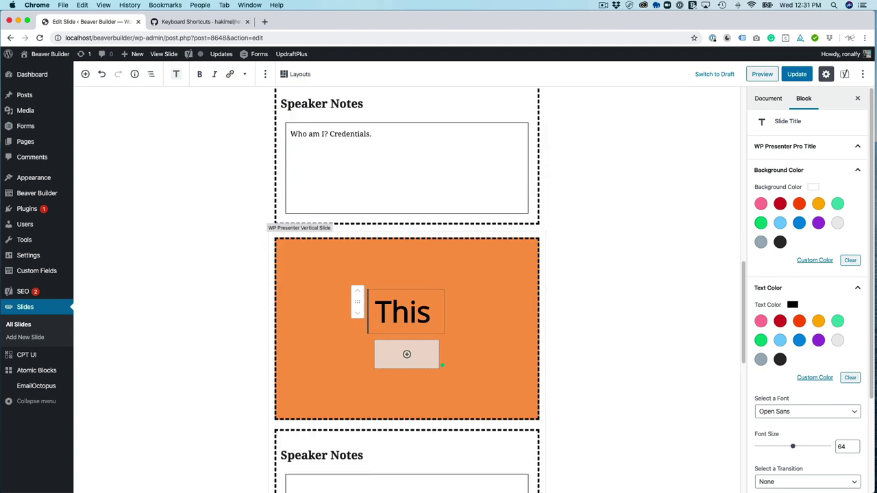
text(is a vertica)
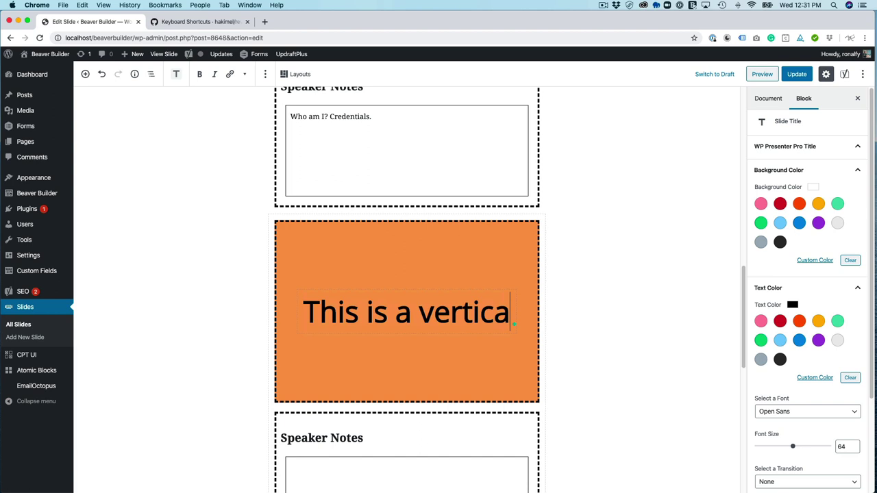
text(l slide)
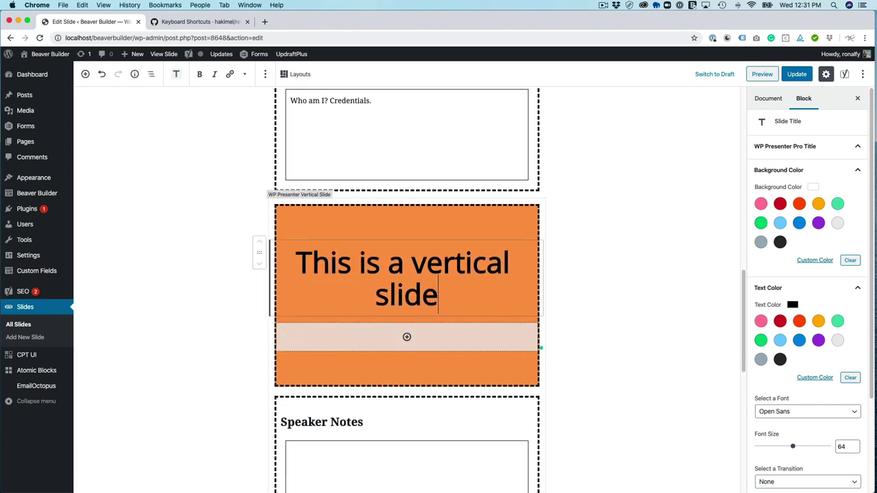
Step: Insert a CoBlocks Gif block under the vertical slide's title, search Giphy for "happy" and choose the gif of the cheering man in a tie
click(407, 337)
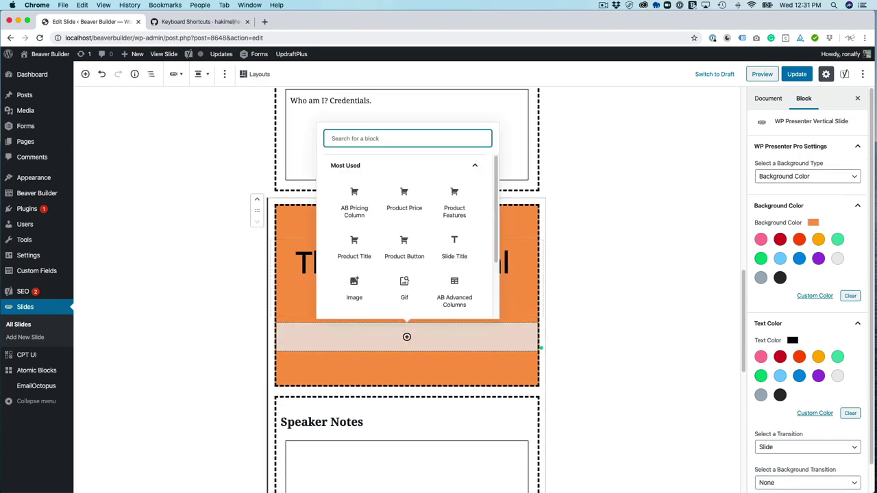
scroll(404, 286, down, 1)
click(404, 261)
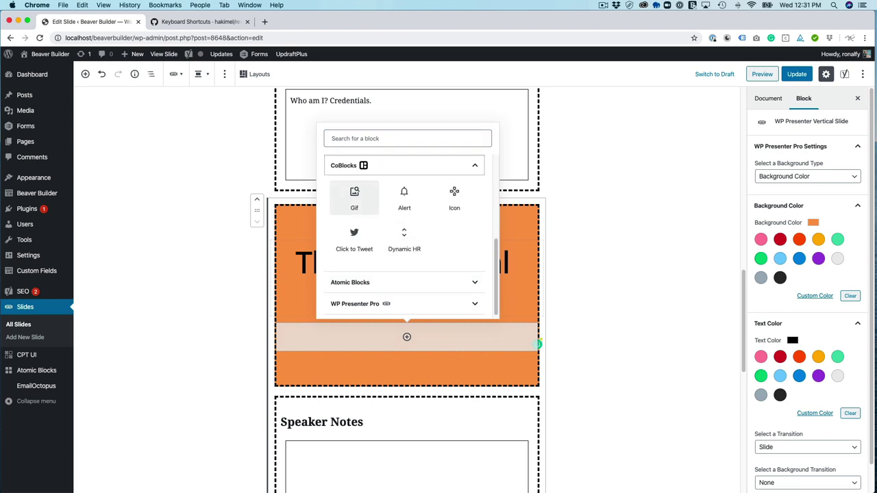
click(355, 198)
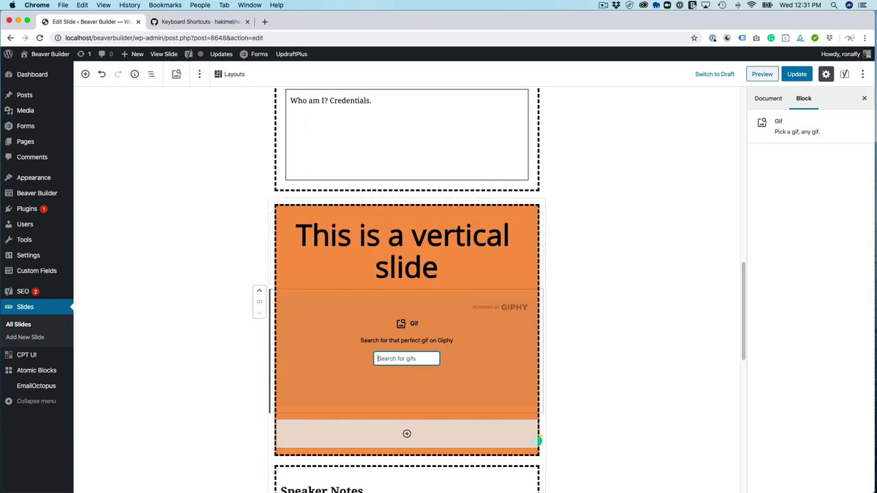
text(happy)
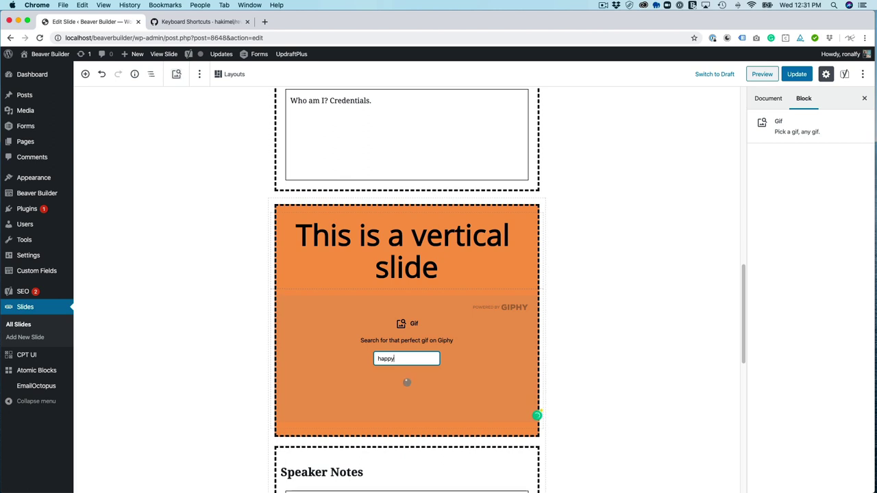
click(406, 400)
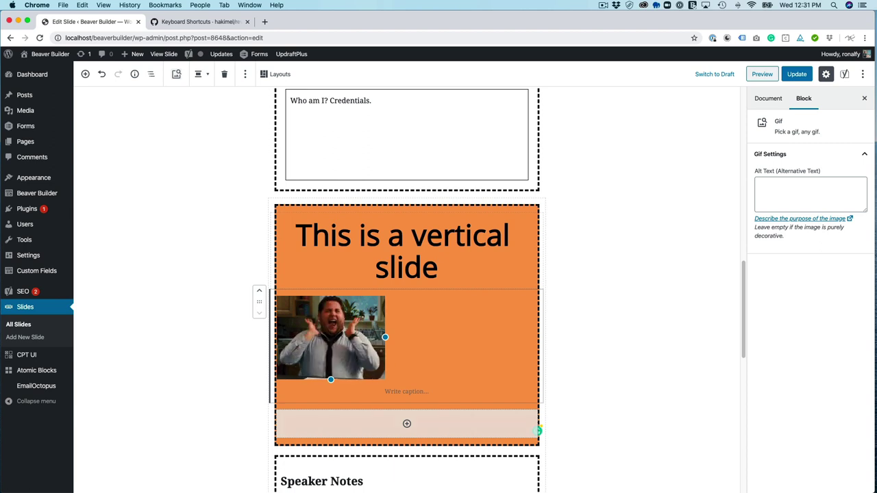
Step: Enter "This is a vertical slide with an animated gif." in the speaker notes of the slide containing the gif
scroll(407, 288, down, 5)
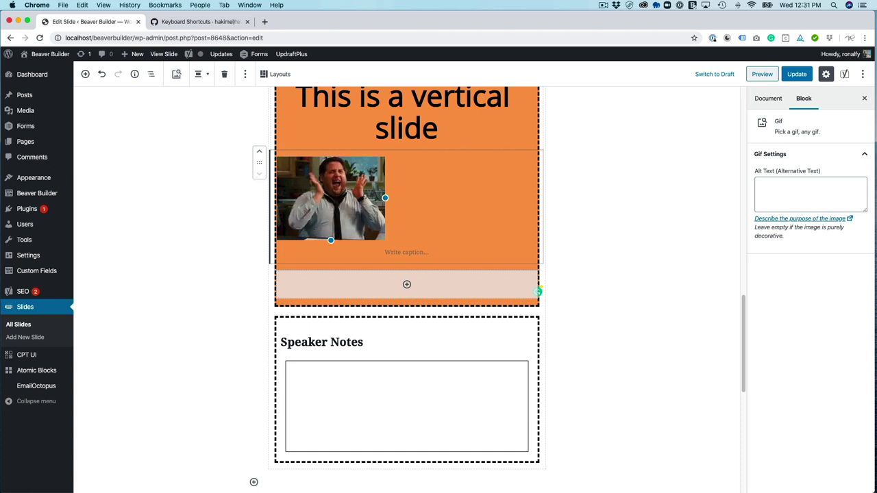
click(290, 372)
text(This i)
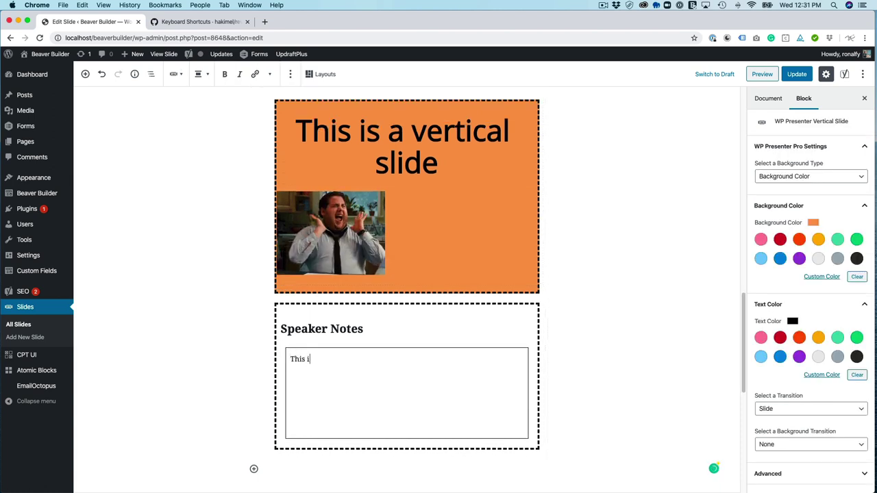
text(s a vertica)
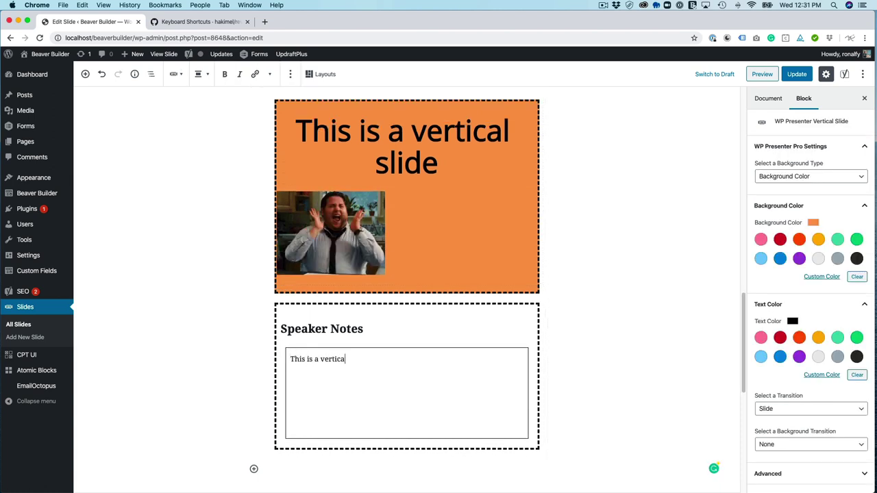
text(l slide with an)
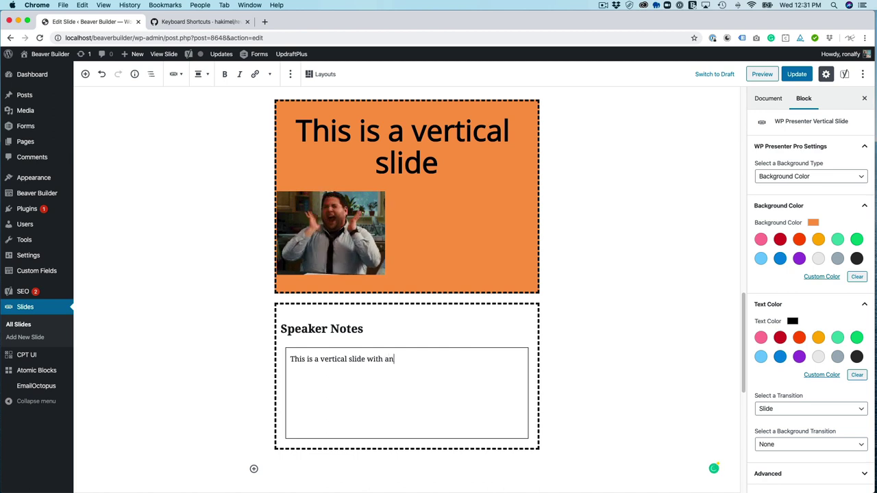
text( animated gif.)
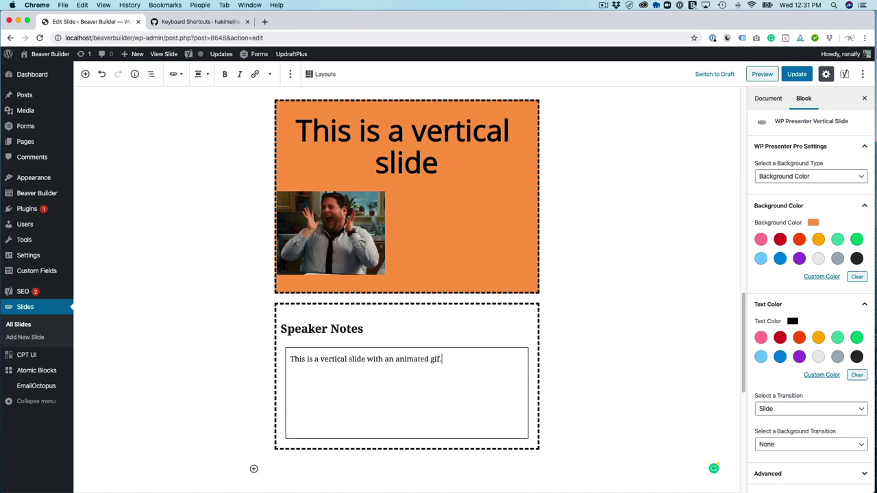
Step: Add another WP Presenter Vertical Slide below the gif slide and its speaker notes
scroll(407, 288, down, 1)
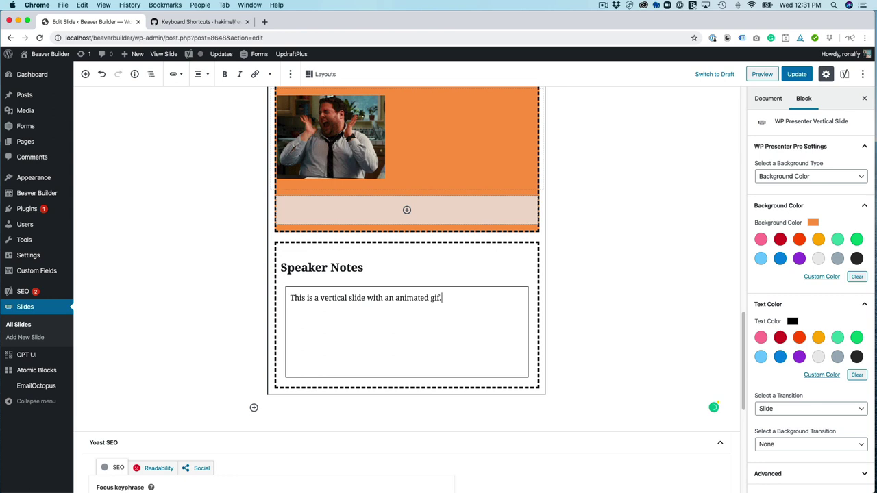
click(254, 408)
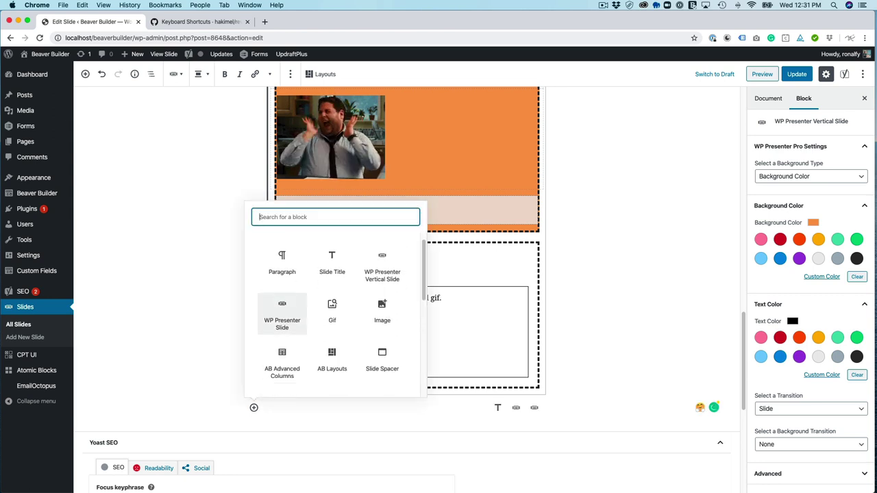
scroll(332, 322, down, 5)
click(329, 378)
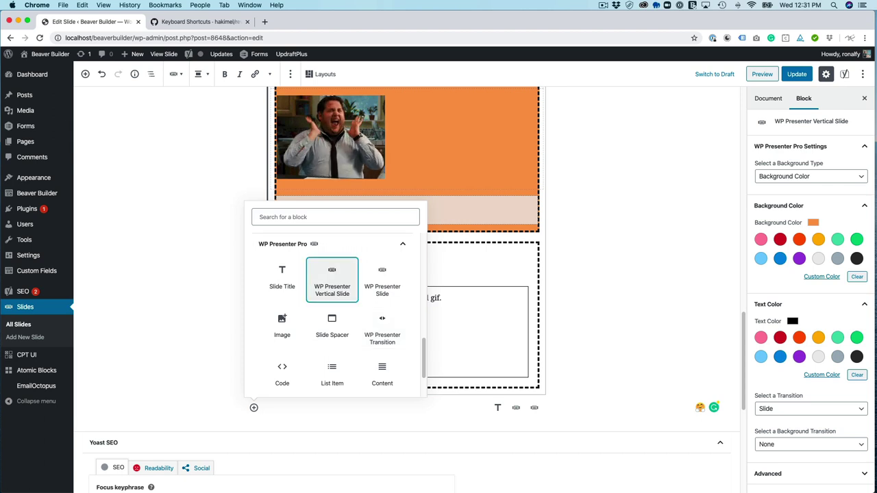
click(332, 281)
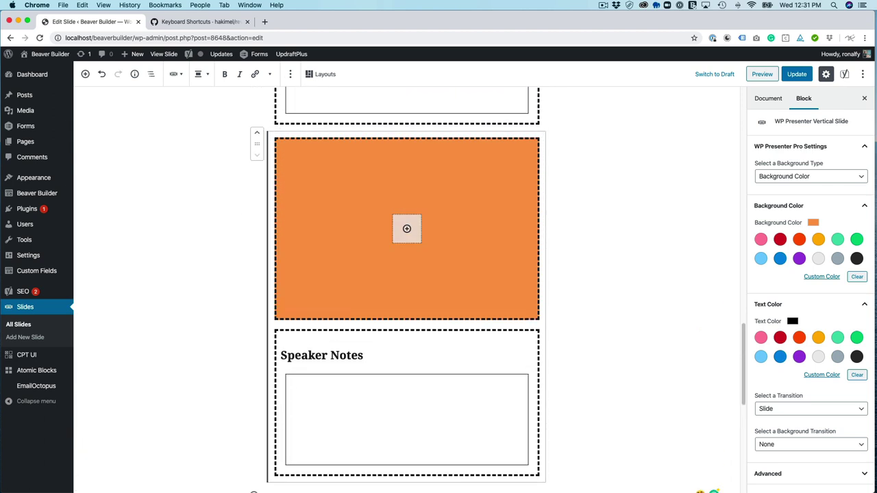
Step: Insert a WP Presenter Pro Slide Title block in the new vertical slide, reading "This is a Title for a Vertical Slide"
click(407, 229)
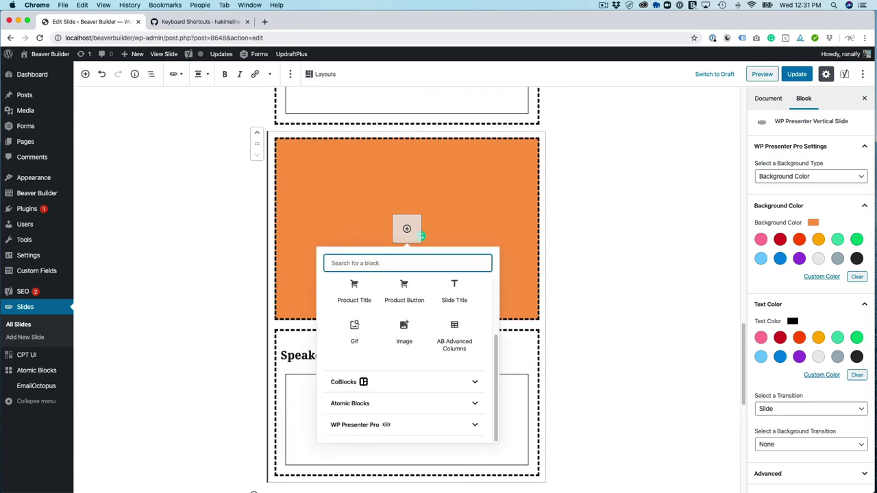
click(355, 425)
click(355, 322)
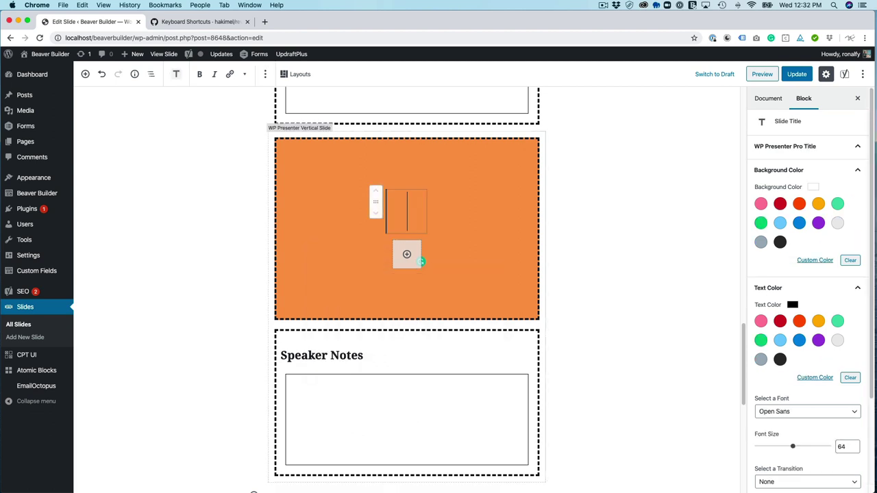
text(This is )
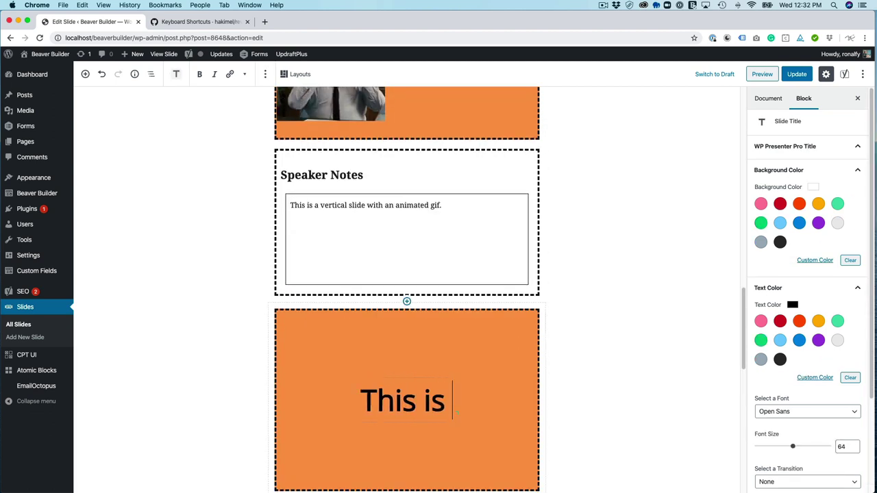
text(a Title fo)
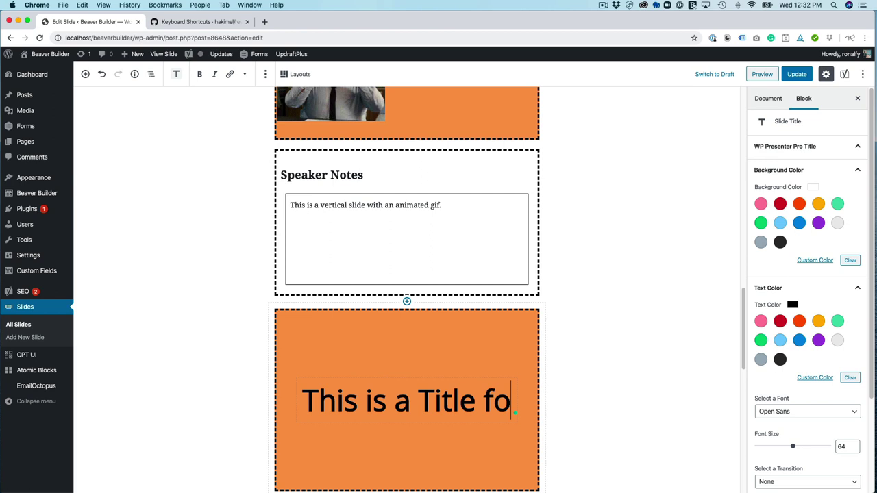
text(r a Vertical Slide)
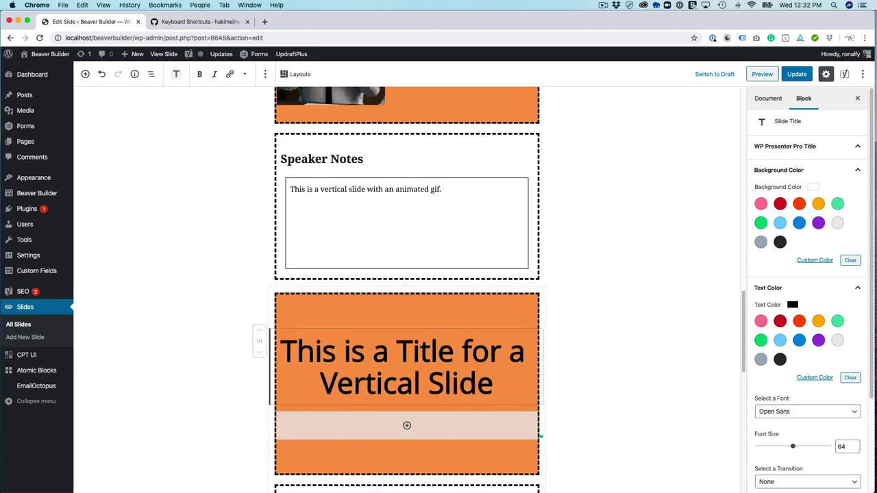
Step: Insert a WP Presenter Pro Content block under the second vertical slide's title, reading "This is the content of the slide."
scroll(407, 370, down, 2)
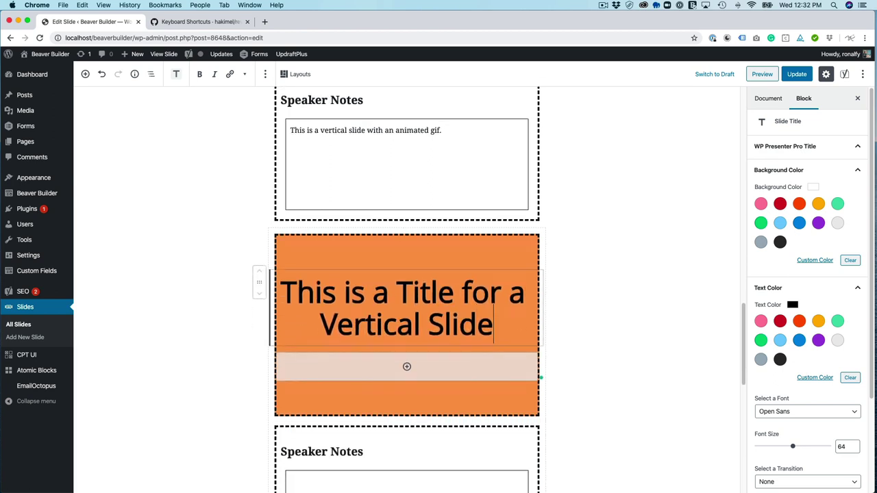
click(407, 348)
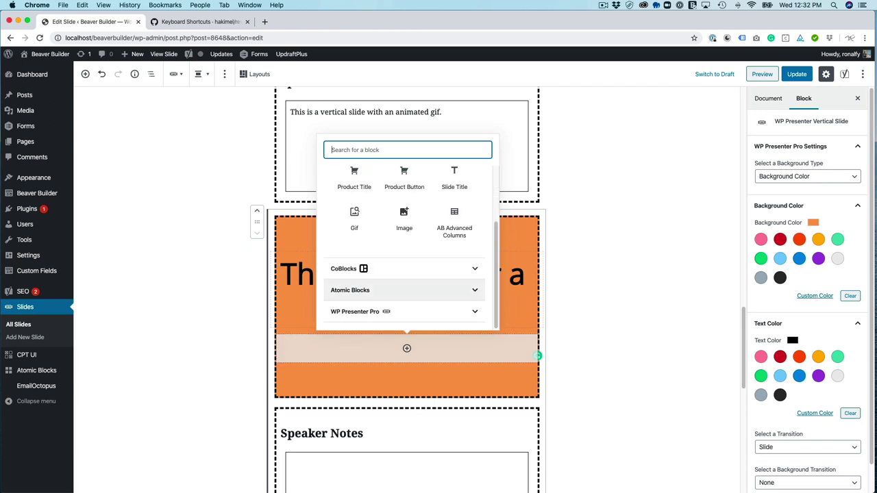
click(404, 311)
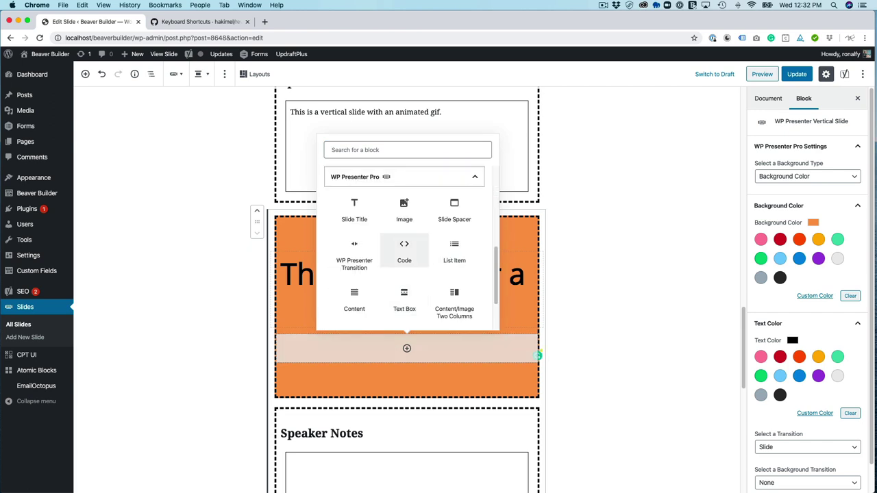
click(354, 302)
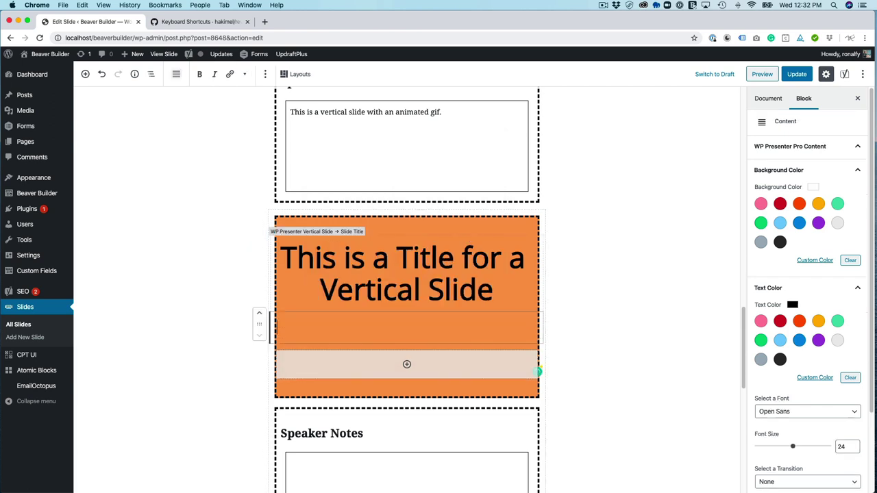
scroll(538, 357, down, 1)
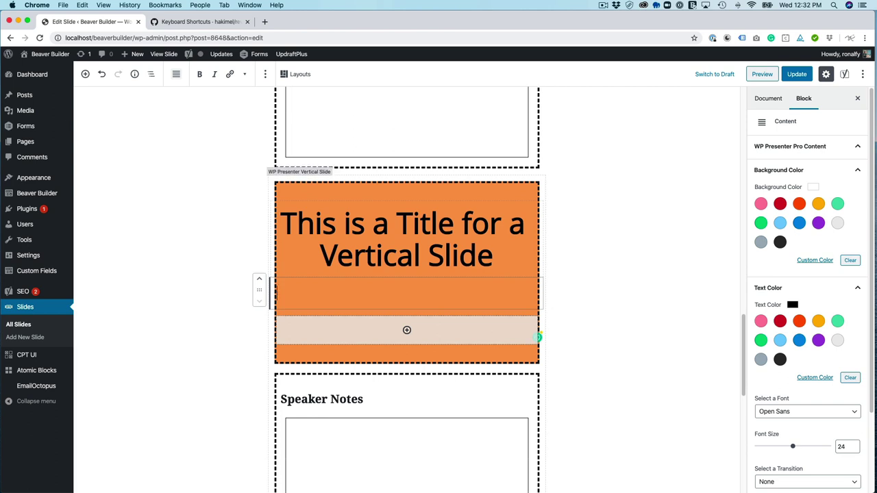
text(T)
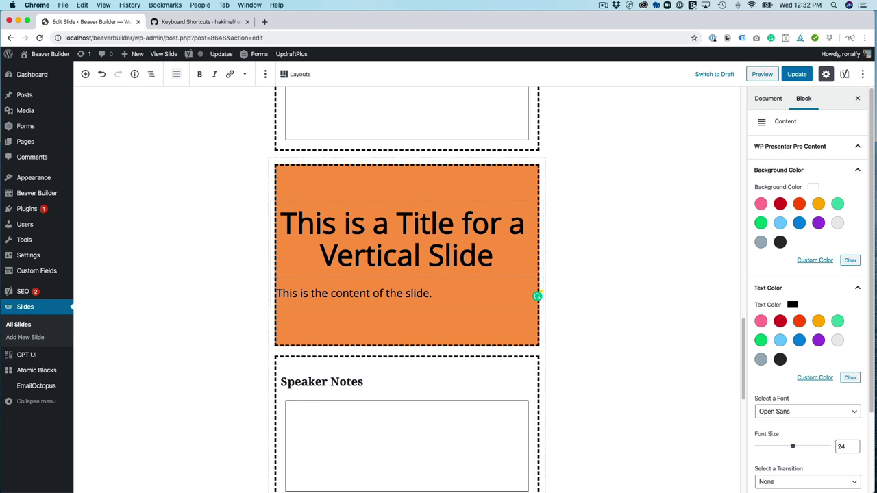
Step: Enter "Another vertical slide." in the speaker notes of the second vertical slide
scroll(408, 274, down, 5)
click(539, 162)
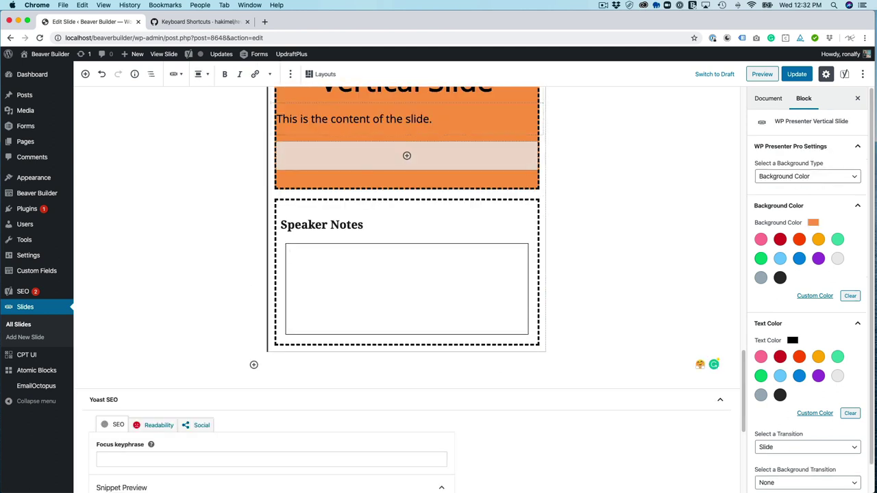
text(Another vertical slide.)
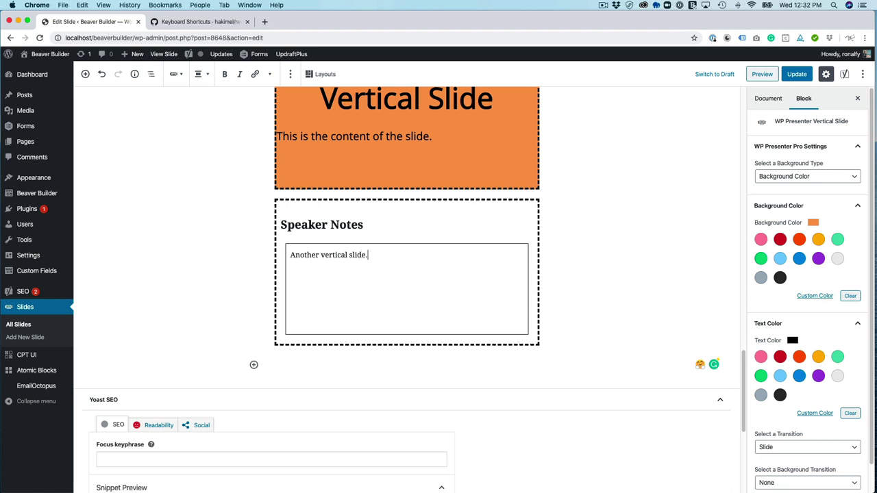
Step: Set the text color of the second vertical slide's content block to light gray
scroll(407, 206, up, 2)
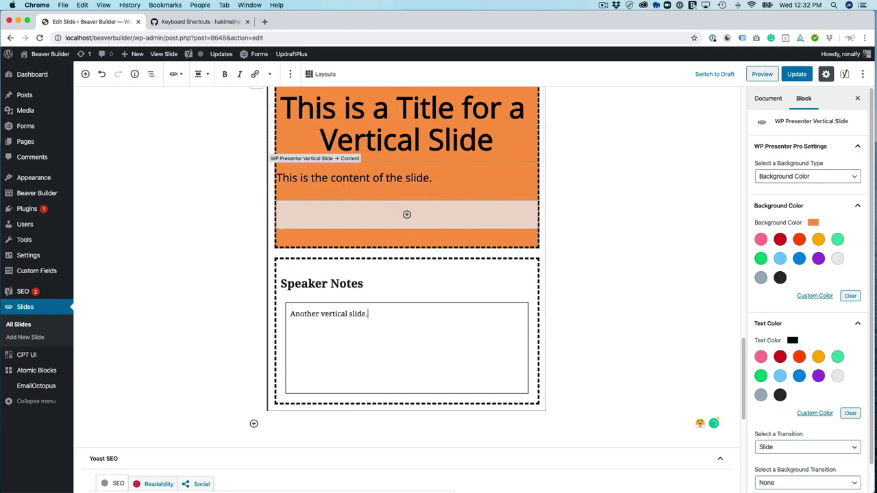
click(353, 178)
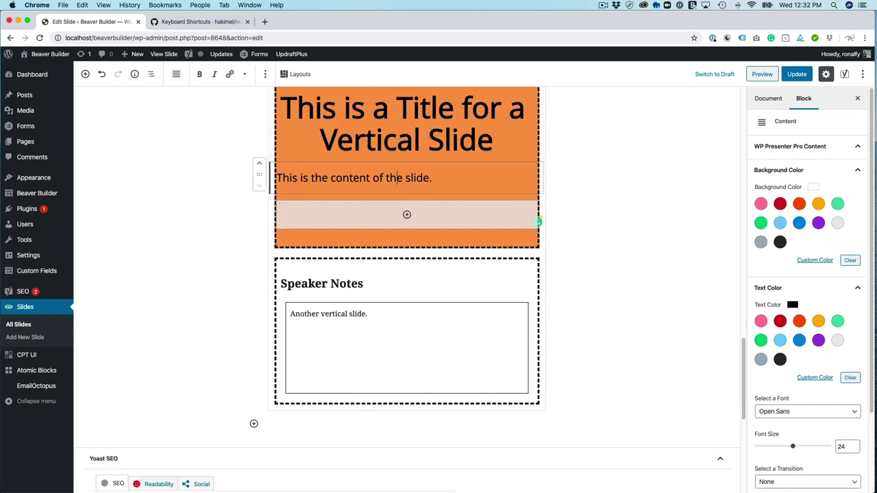
click(838, 340)
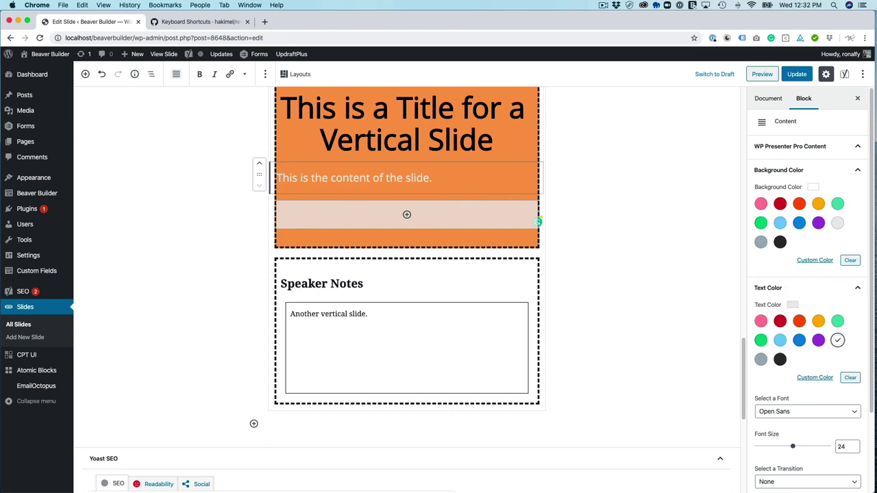
Step: Give the second vertical slide a dark red background color and its title block light gray text
scroll(539, 221, up, 2)
click(539, 289)
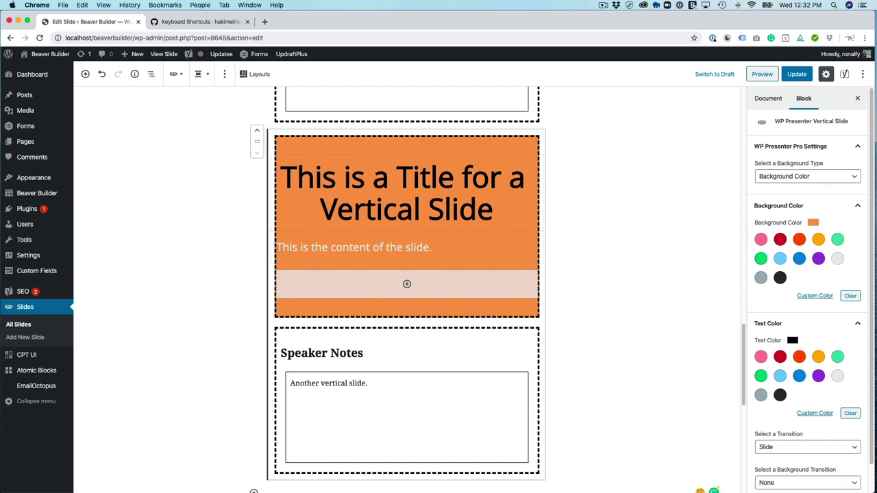
click(780, 239)
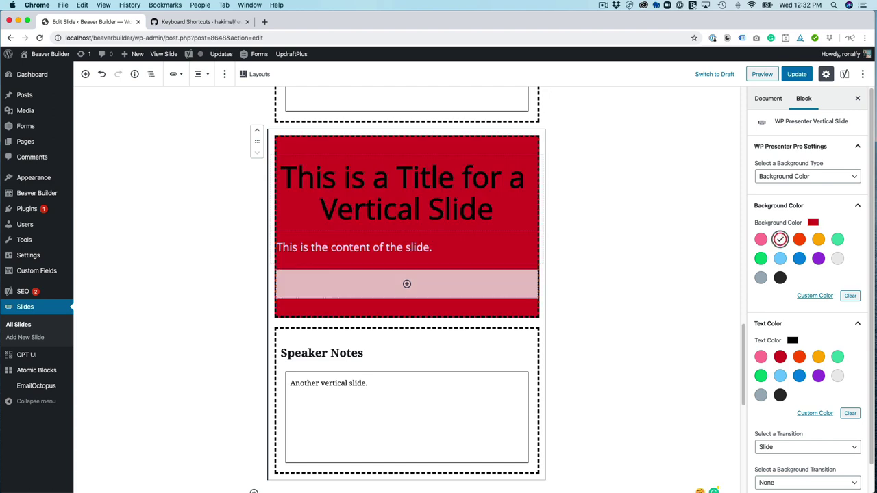
click(490, 209)
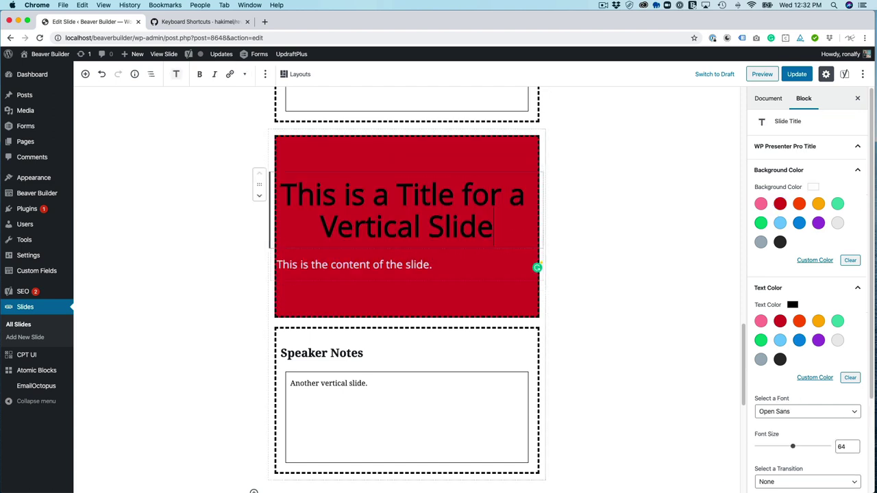
click(837, 340)
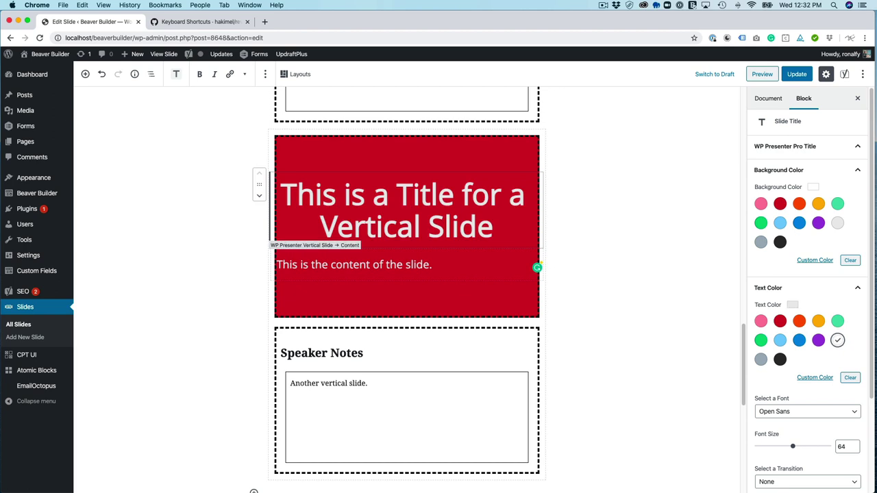
Step: Set the font size of the second vertical slide's content block to 35 and save the presentation
click(431, 264)
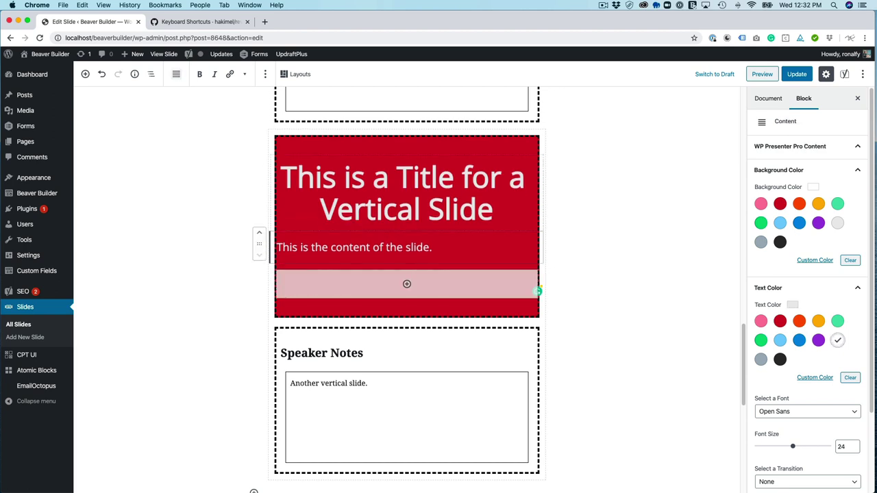
scroll(809, 287, down, 3)
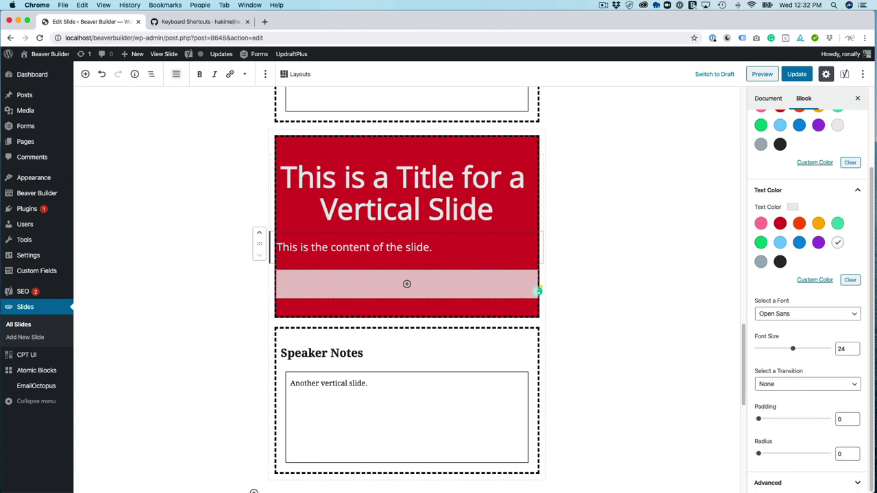
drag(793, 348, 784, 348)
key(Down)
key(Down)
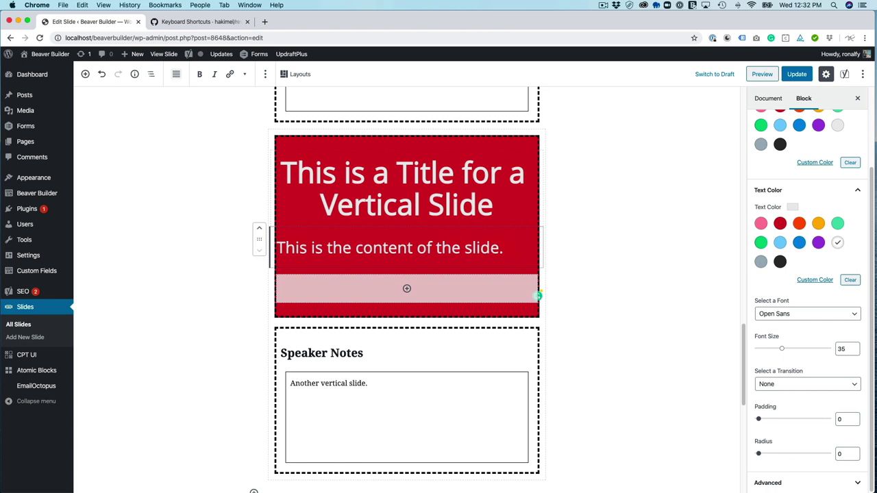
key(super+s)
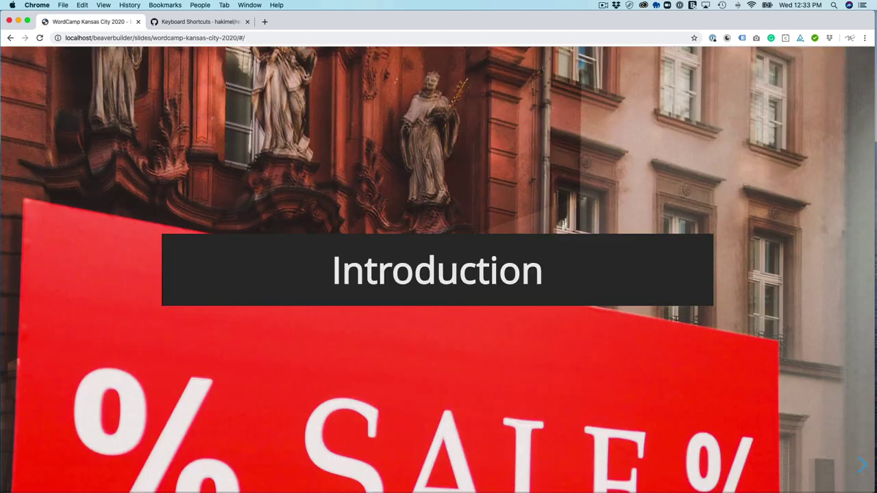
Step: Play the presentation from the Introduction slide through "Who Am I?" and its picture to the second vertical slide
key(Right)
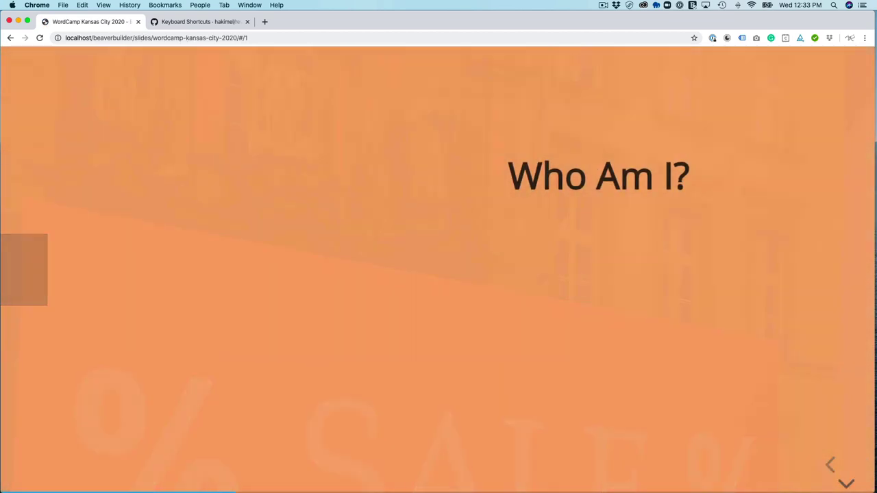
key(Right)
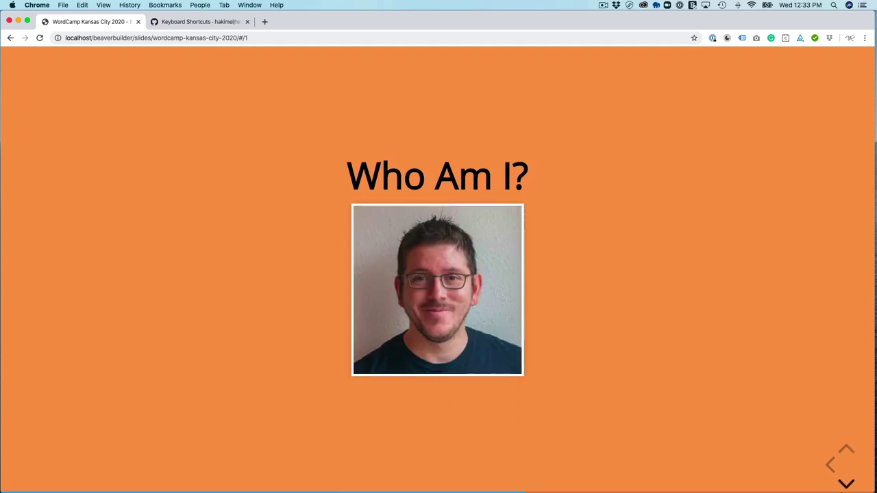
key(Down)
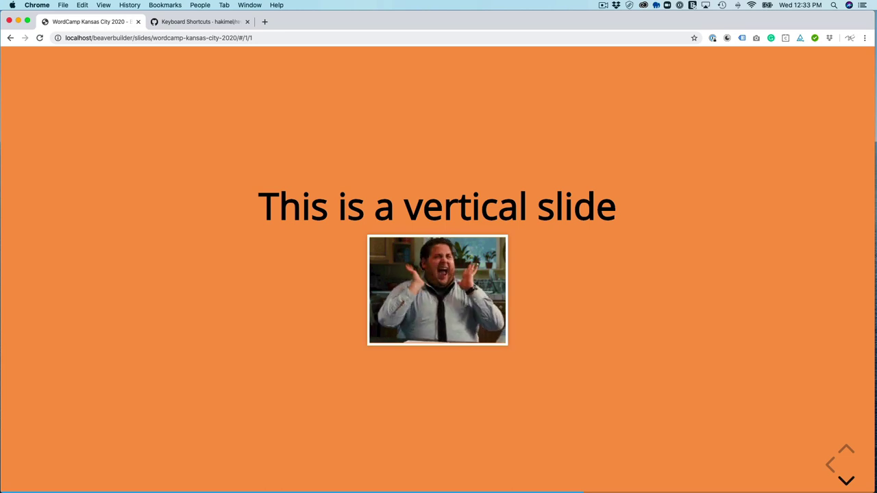
key(Down)
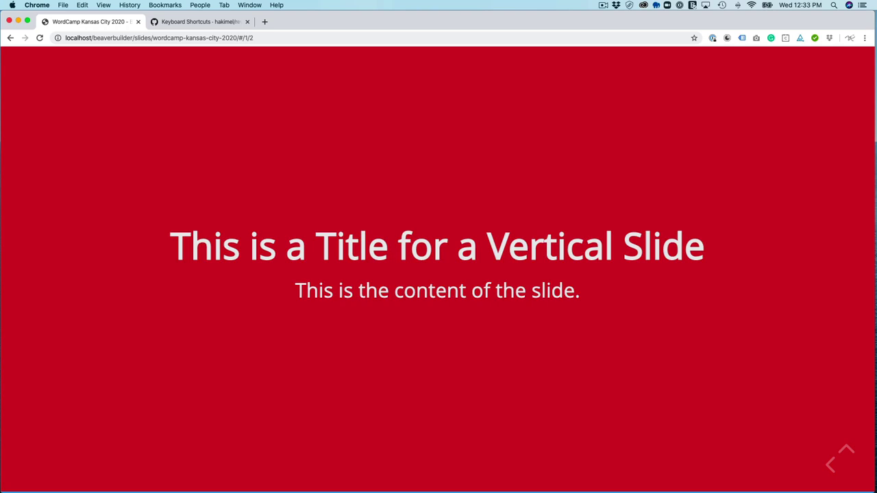
Step: Open the speaker notes view and check the notes of each slide from Introduction to the second vertical slide
key(s)
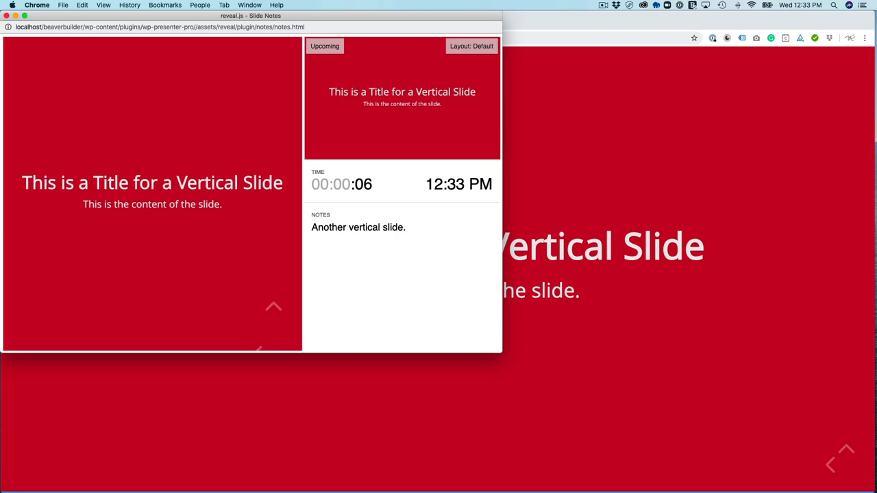
key(Left)
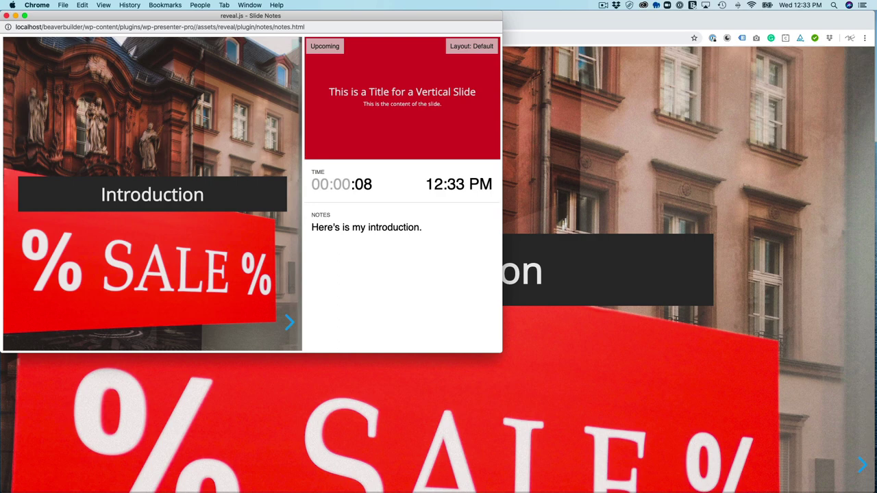
key(Right)
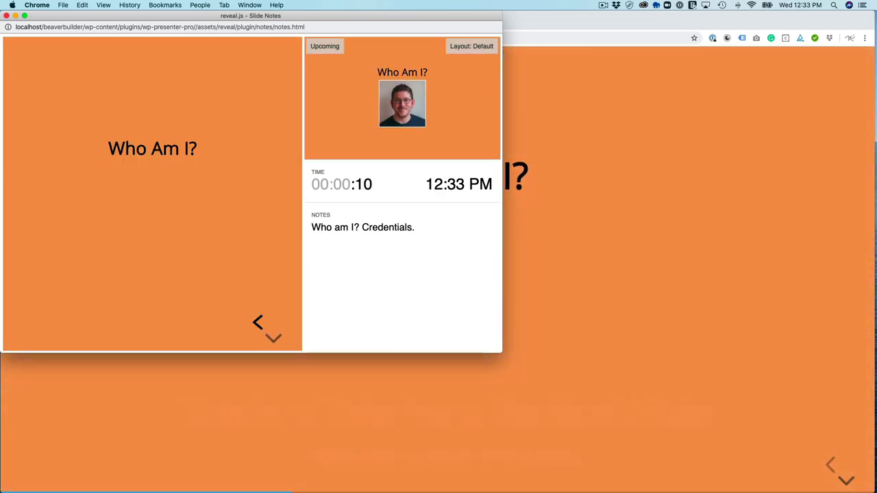
key(Down)
key(Down)
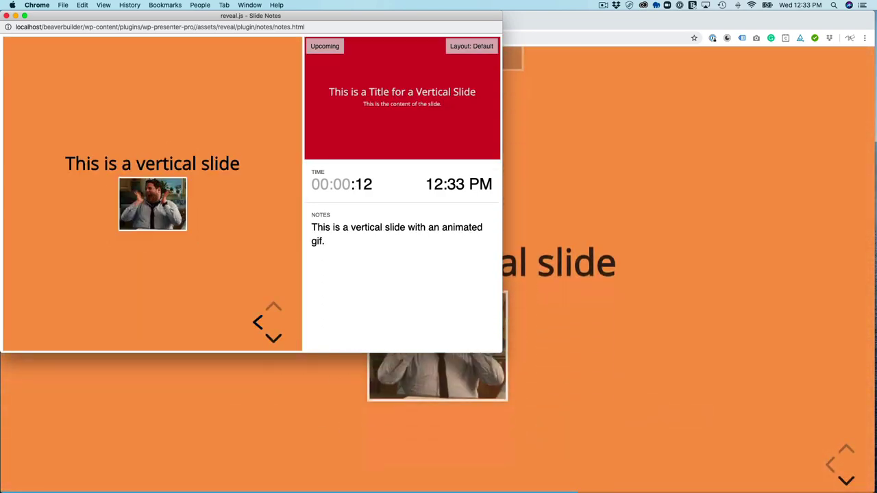
key(Down)
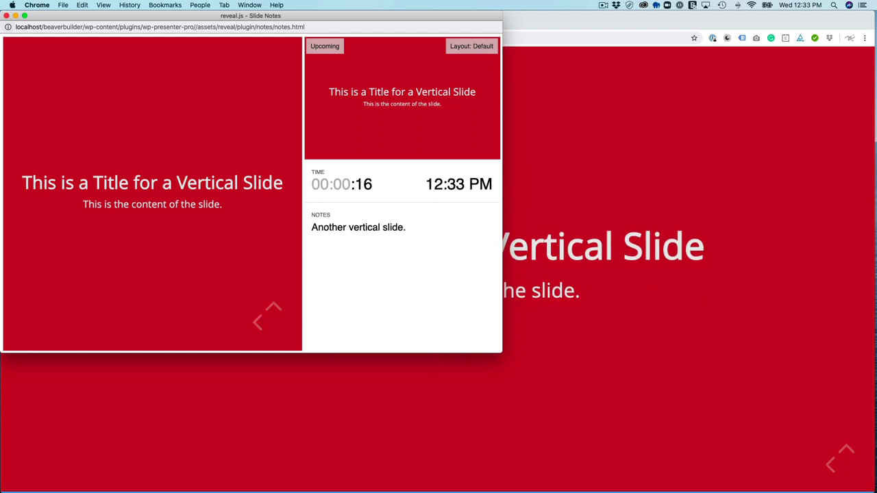
Step: Return to the presentation window and load the editor through localhost/beaverbuilder/slides/wordcamp-kansas-city-2020/edit
click(544, 241)
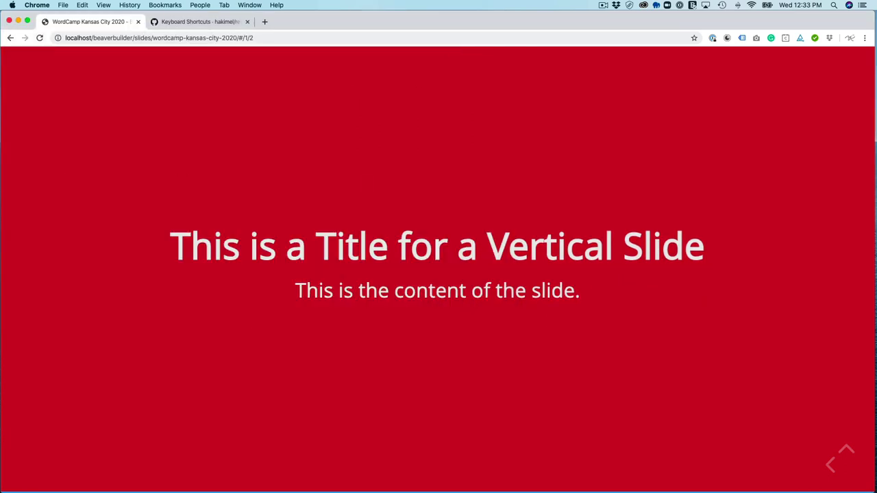
click(10, 37)
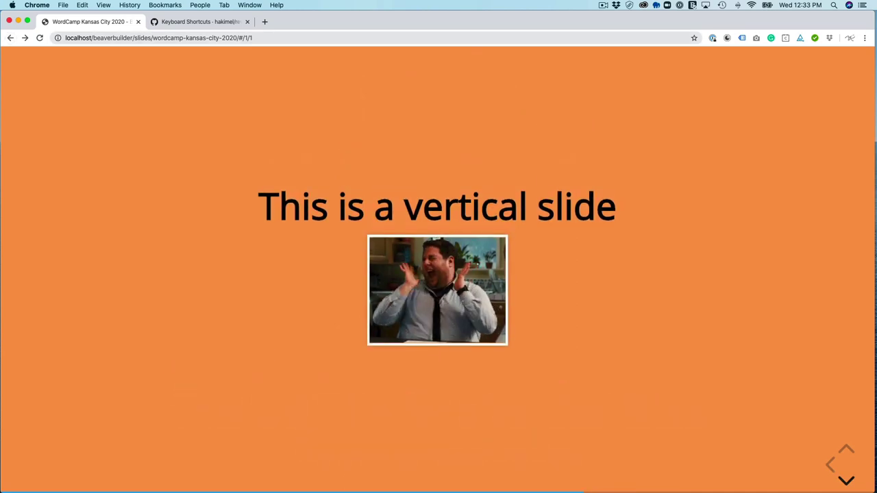
drag(239, 38, 253, 37)
text(edit)
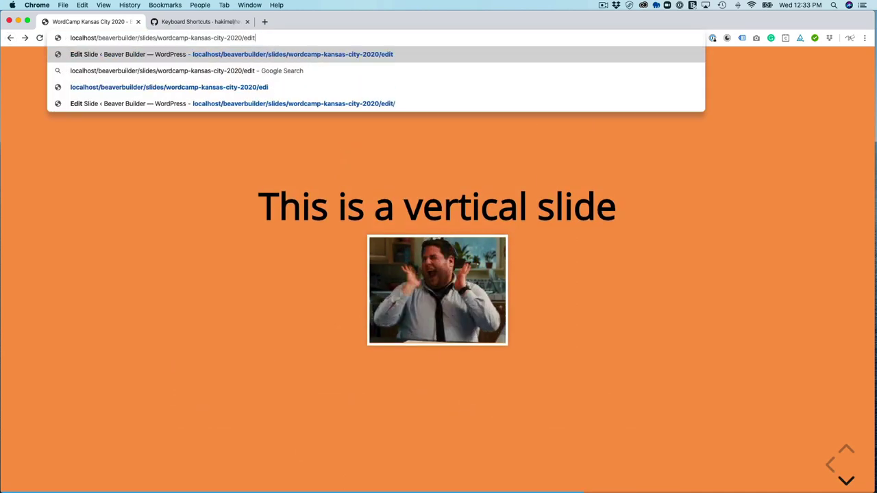
key(Return)
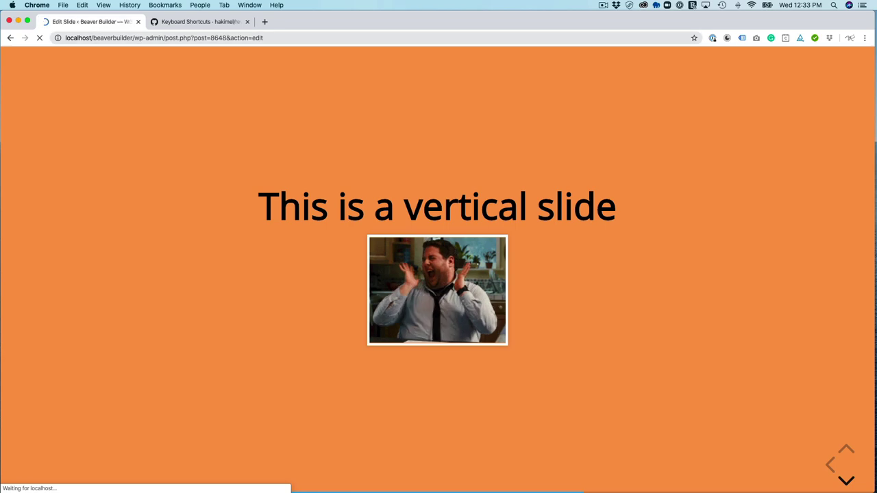
Step: Add a new WP Presenter Slide below the second vertical slide's speaker notes
scroll(406, 287, down, 10)
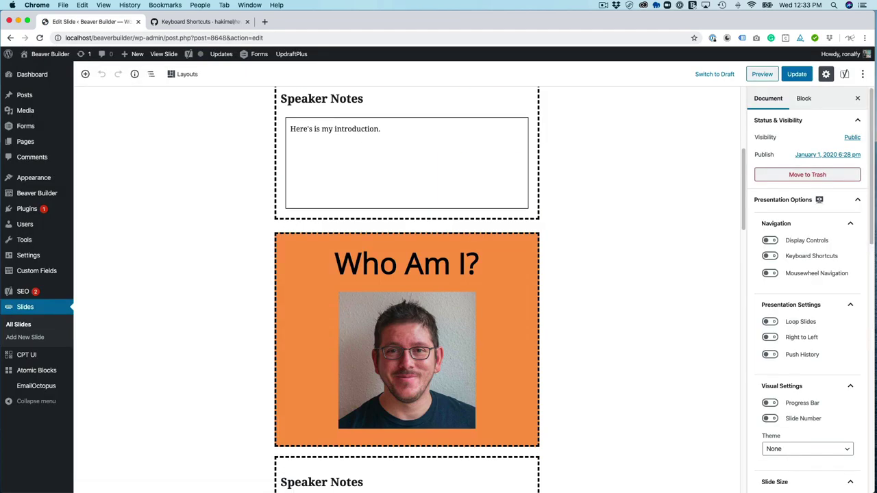
scroll(407, 288, down, 10)
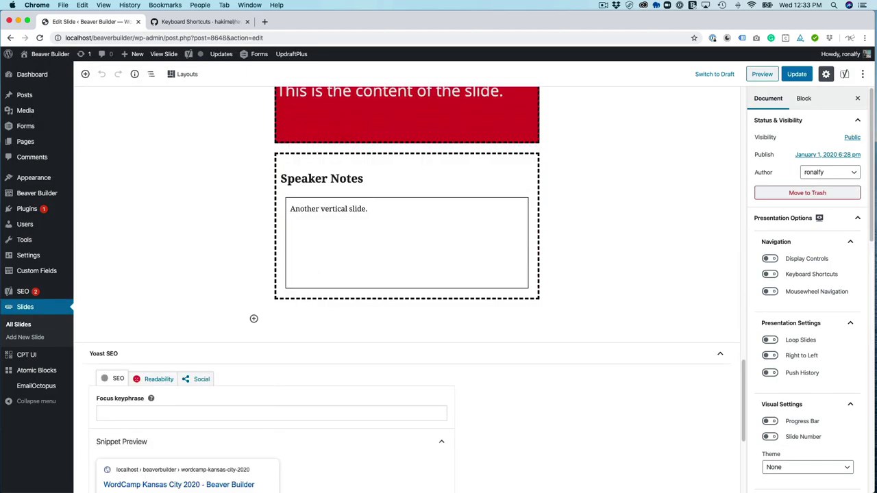
click(254, 318)
scroll(329, 247, down, 10)
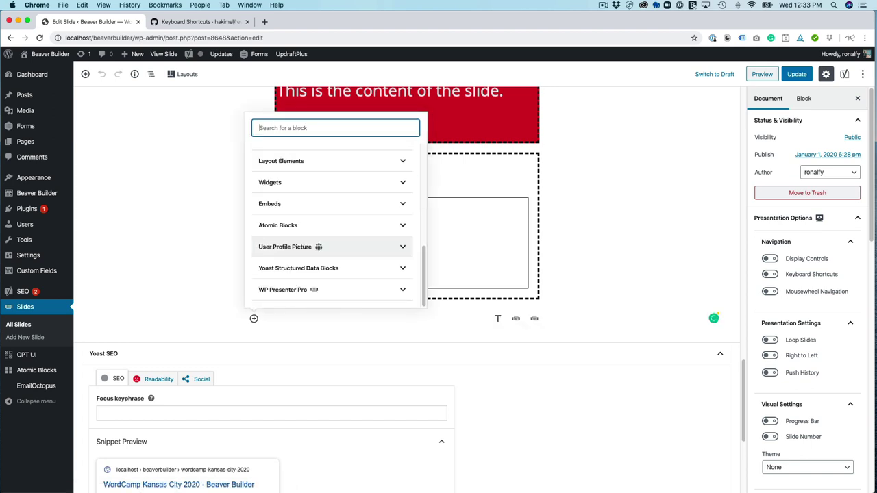
click(329, 289)
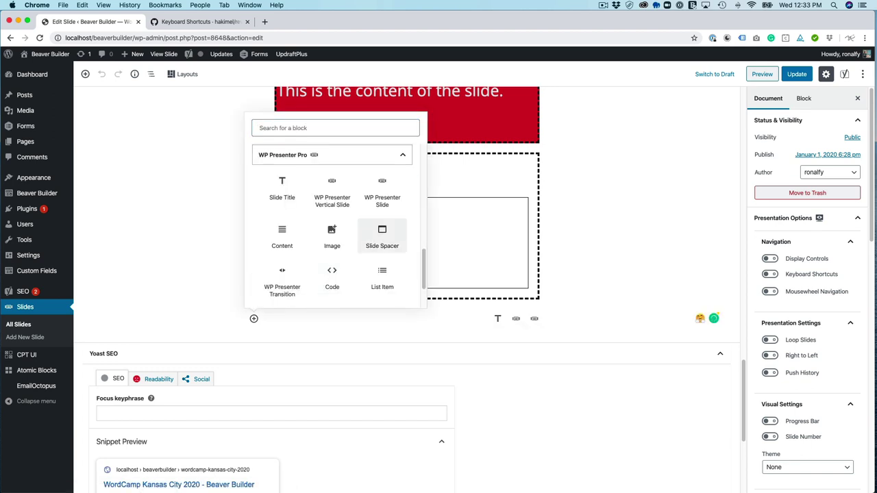
click(382, 192)
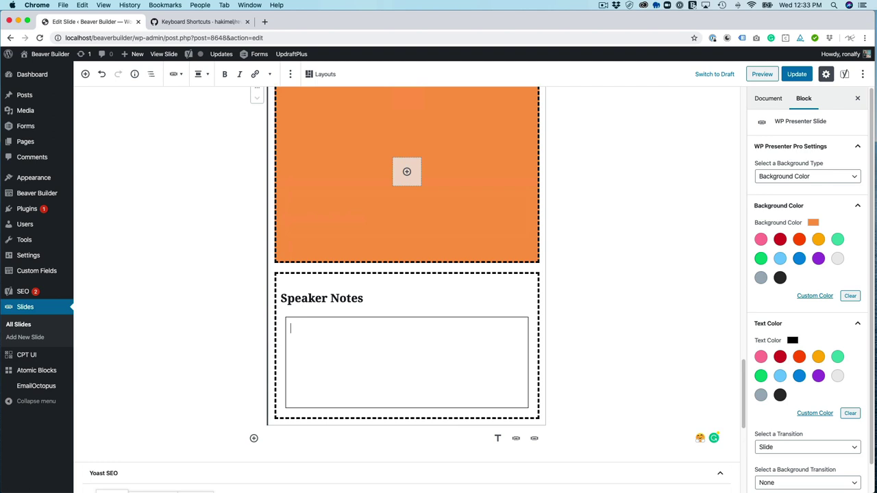
Step: Insert a WP Presenter Pro Code block in the new slide, containing "<?php echo 'hi'; ?>"
click(407, 185)
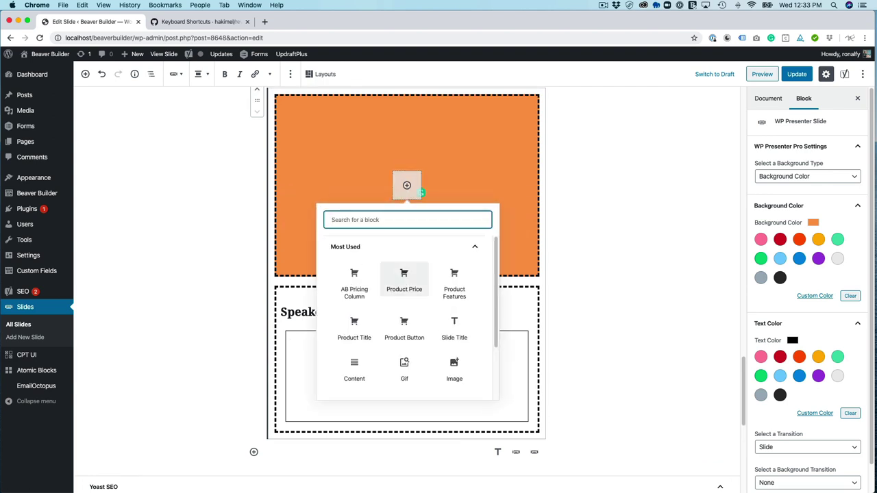
scroll(405, 279, down, 2)
click(384, 381)
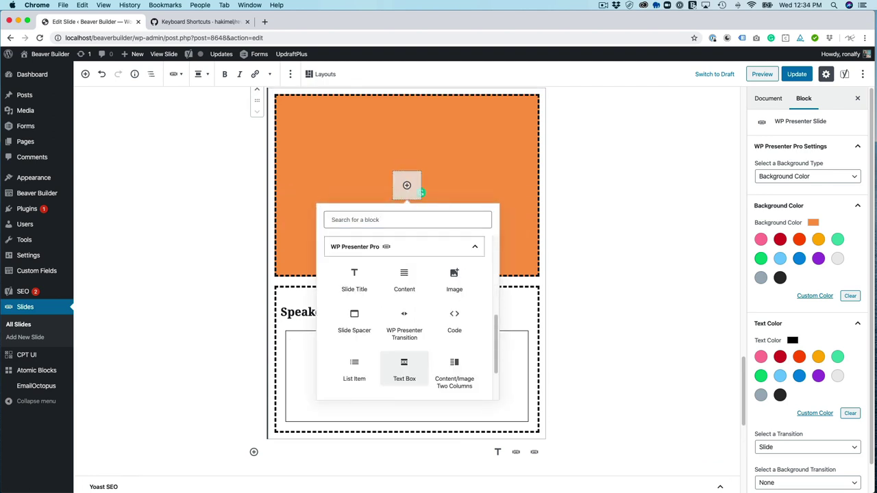
click(455, 320)
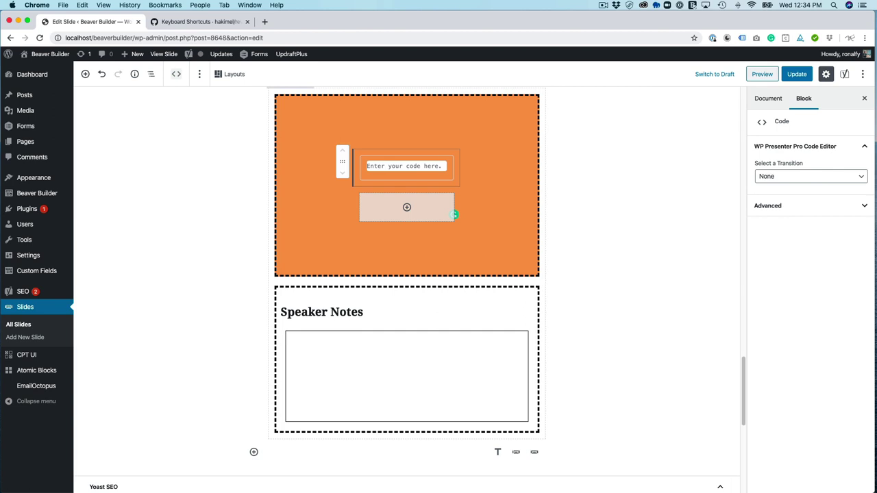
text(<?php e)
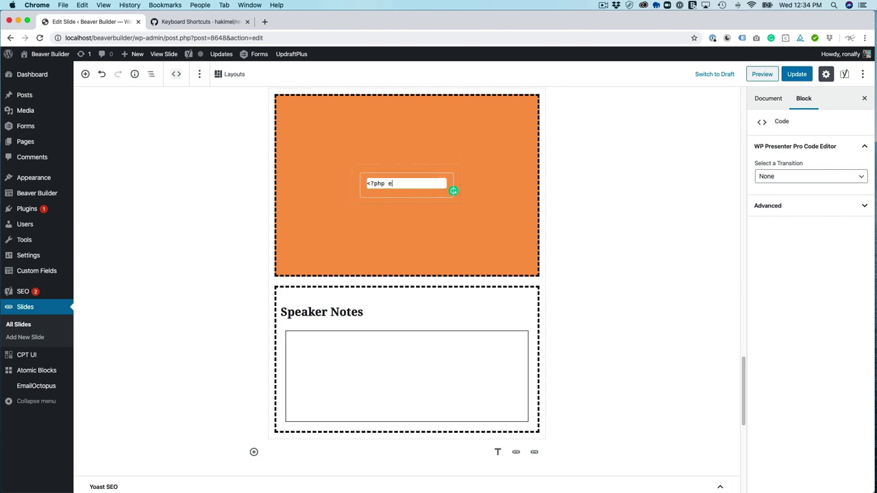
text(cho 'hi'; ?>)
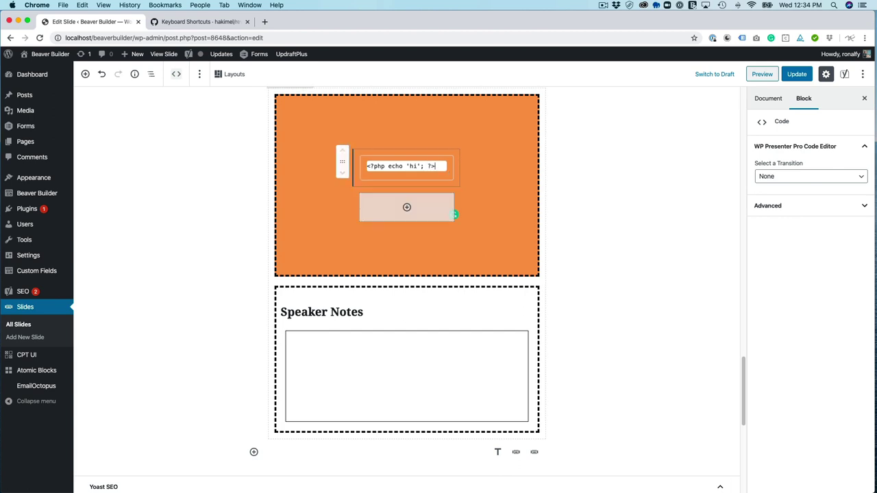
scroll(407, 289, up, 1)
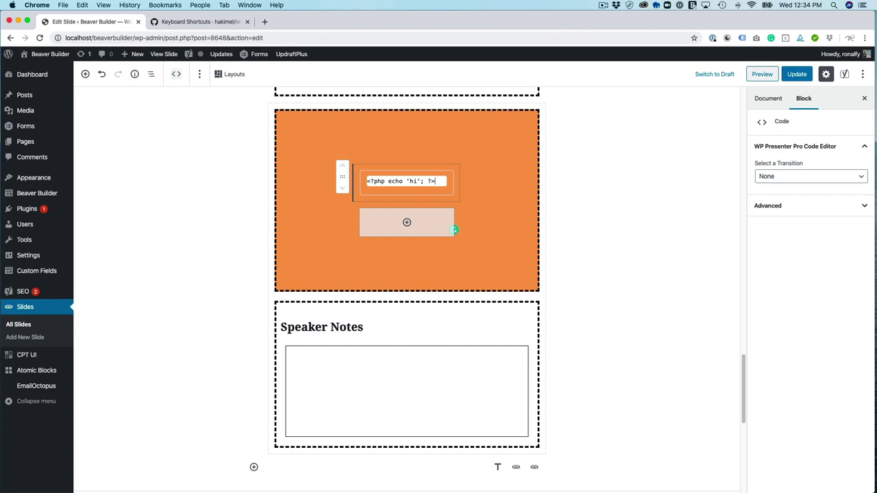
Step: Enable Display Controls, Keyboard Shortcuts, Push History and Slide Number in the presentation options
key(Escape)
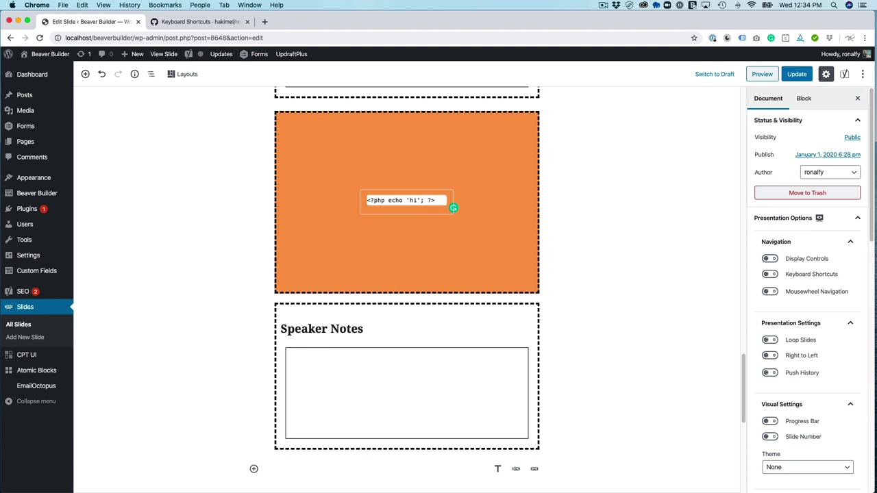
scroll(809, 288, down, 1)
scroll(809, 288, down, 5)
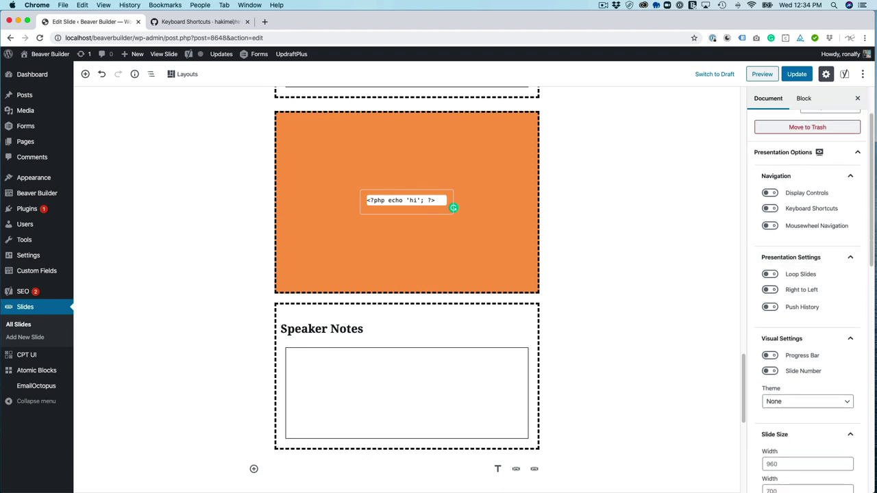
click(771, 193)
click(770, 208)
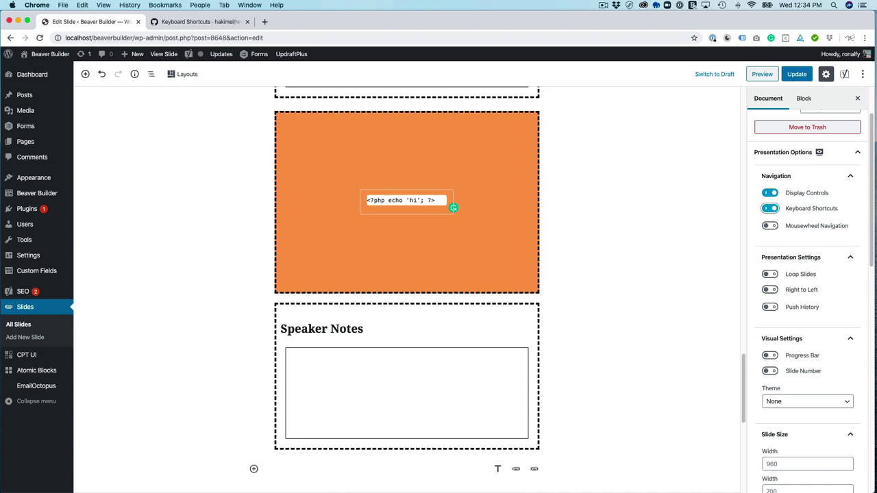
click(770, 307)
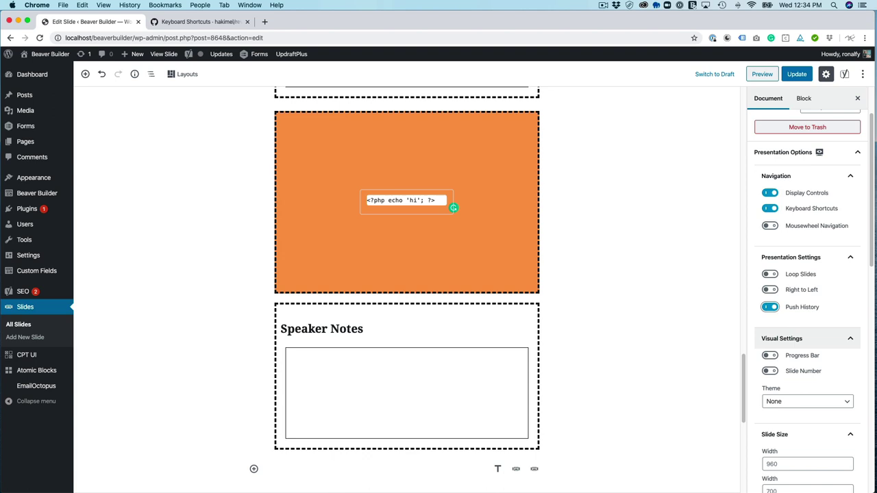
scroll(807, 335, down, 2)
click(769, 309)
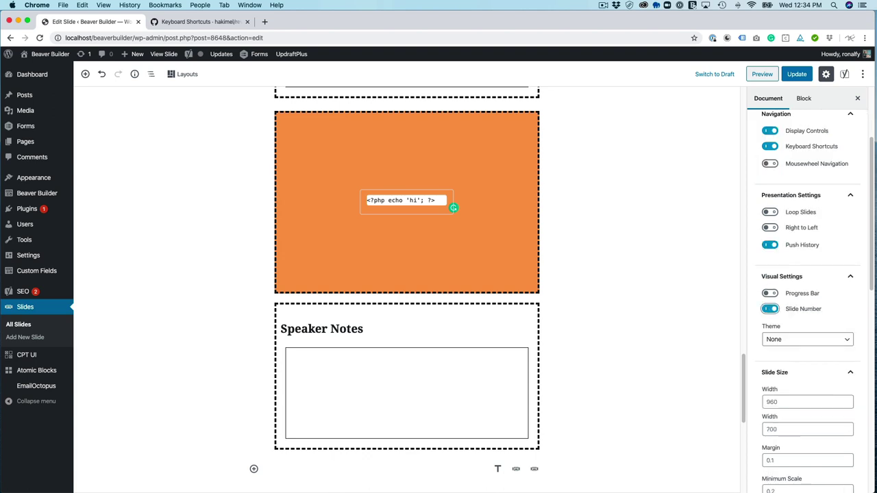
Step: Look through the available presentation themes without choosing one
scroll(809, 301, down, 2)
click(807, 290)
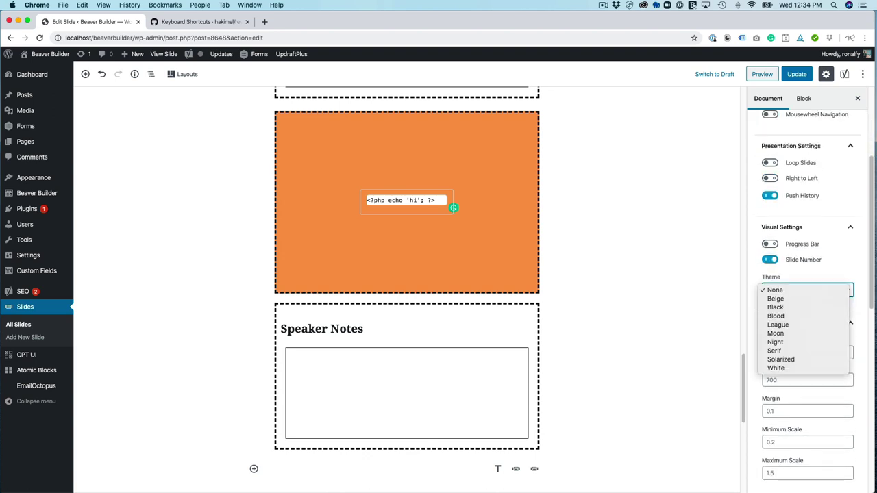
key(Escape)
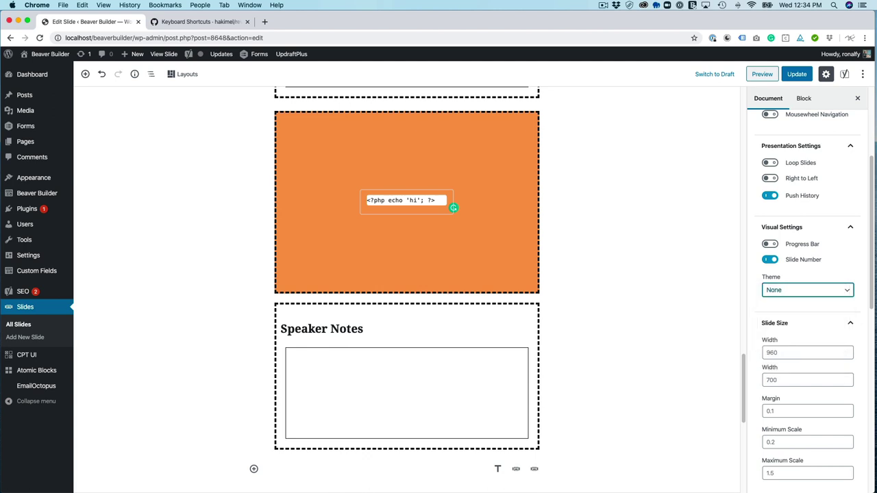
Step: Fill the presentation's Right Header with <div style="font-size: 16px; color: #FFF;">WordCamp Kansas City 2020</div>
scroll(808, 302, down, 2)
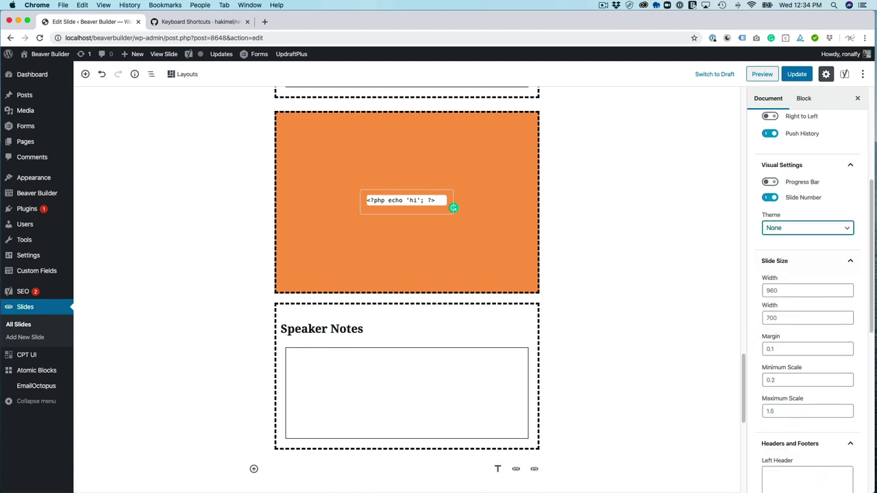
scroll(809, 301, down, 5)
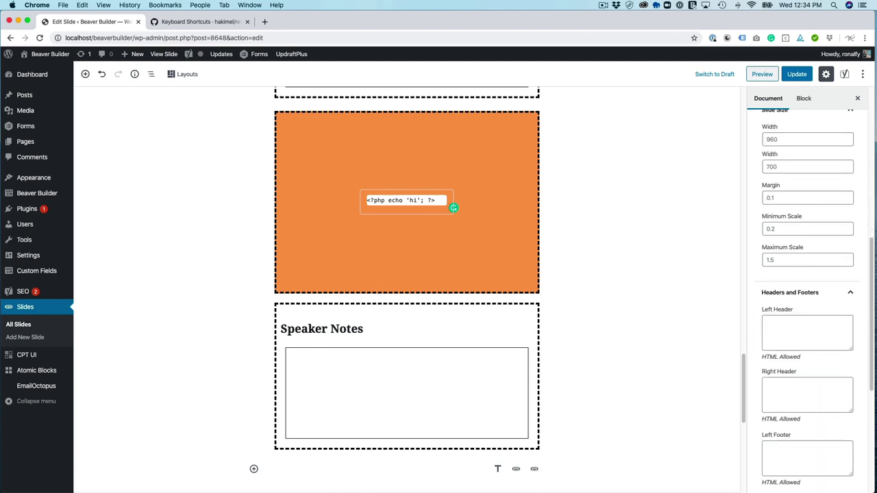
scroll(808, 301, down, 1)
click(807, 381)
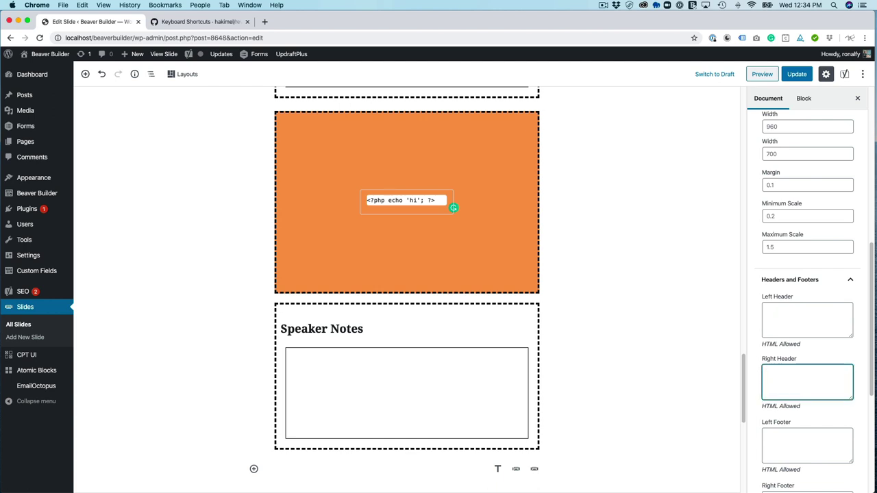
text(<div style="font-size: 16px; color: #F)
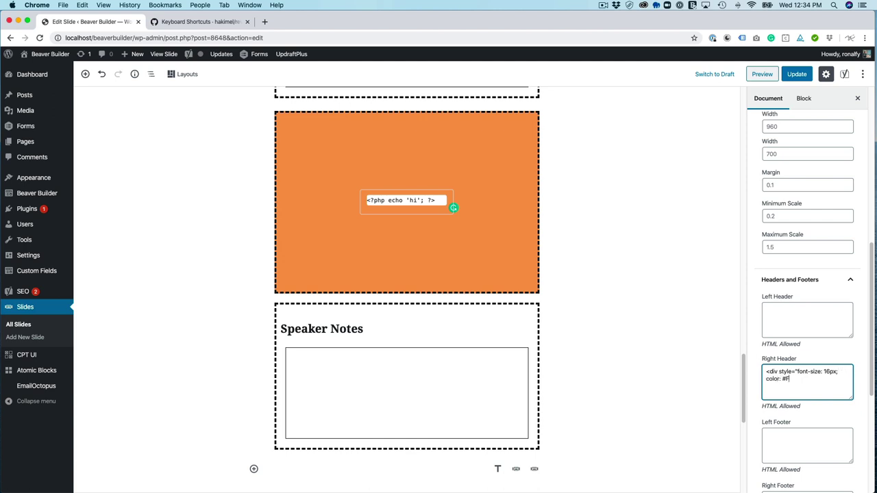
text(FF;">WordCamp Kansas City 2020</div>)
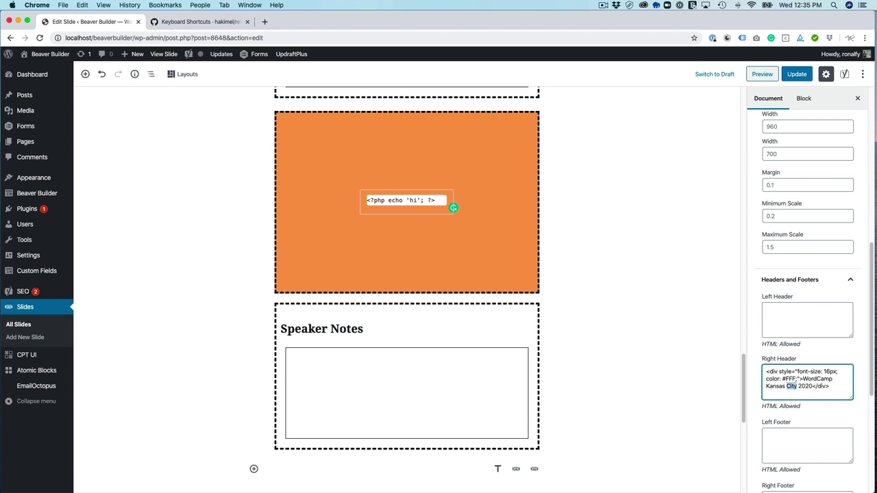
Step: Copy the Right Header HTML into the Left Footer, replace its text with the presenter's full name, and update the presentation
key(super+a)
key(super+c)
scroll(807, 302, down, 2)
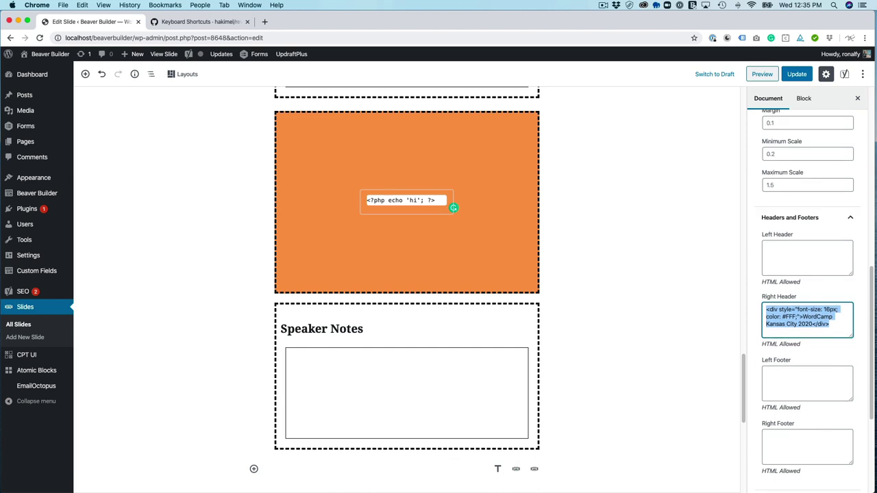
key(Tab)
key(super+v)
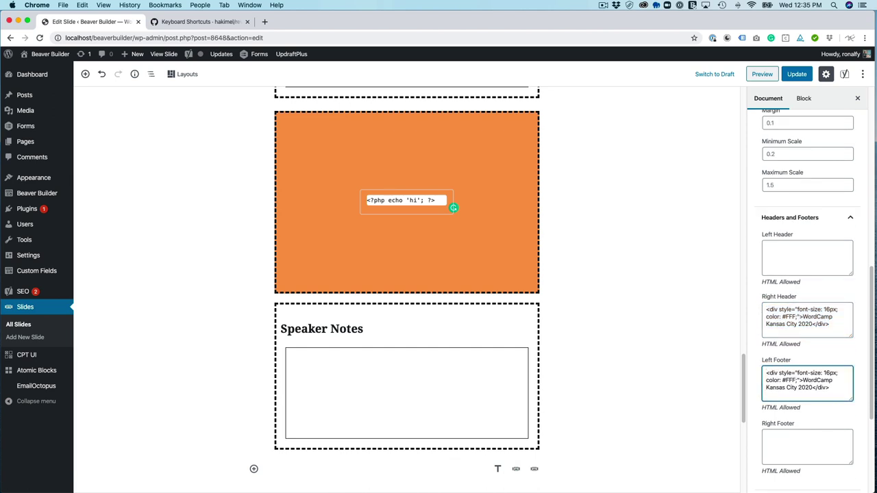
drag(801, 380, 813, 388)
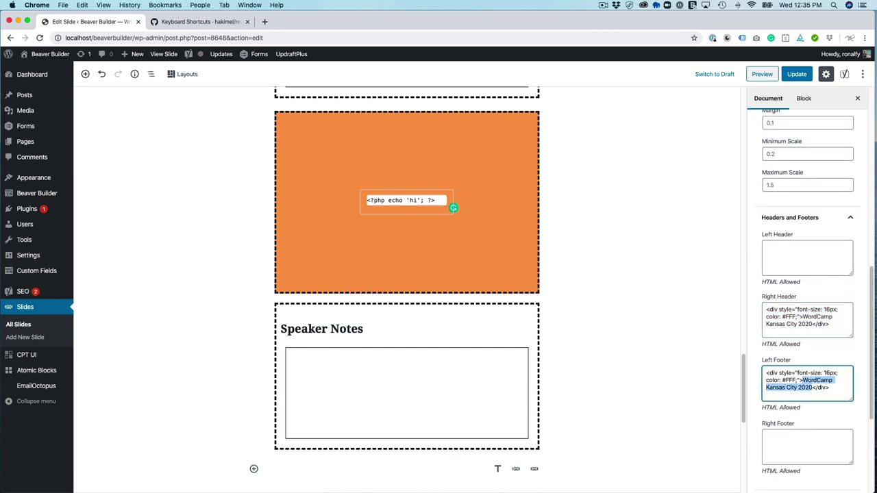
text(Ronald Huere)
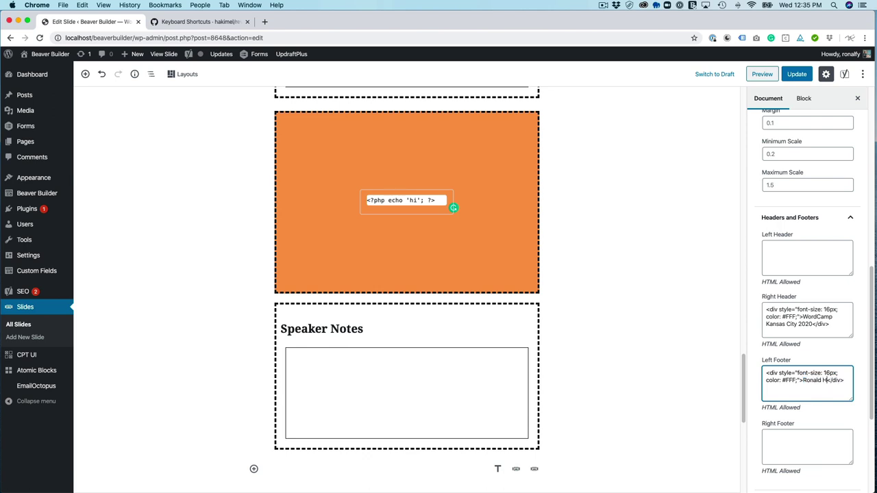
text(ca)
key(super+s)
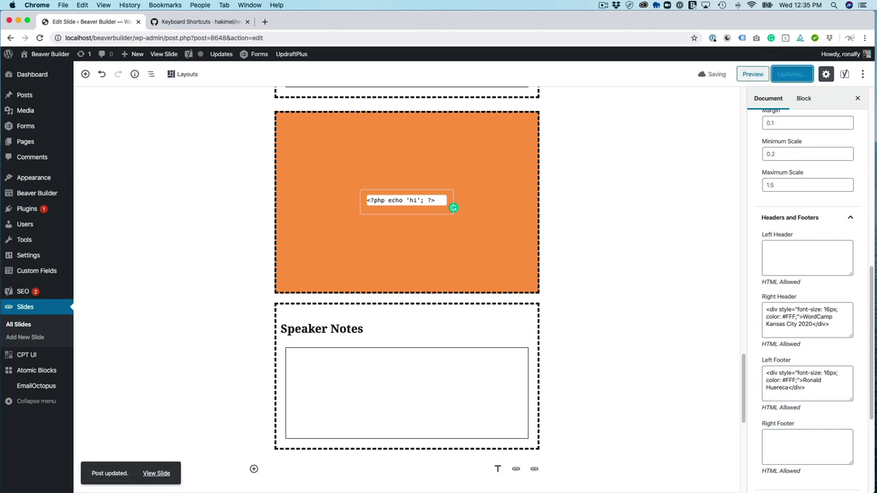
Step: View the published presentation and check the header, footer and slide number from the Introduction through the vertical slides to the code slide
click(156, 472)
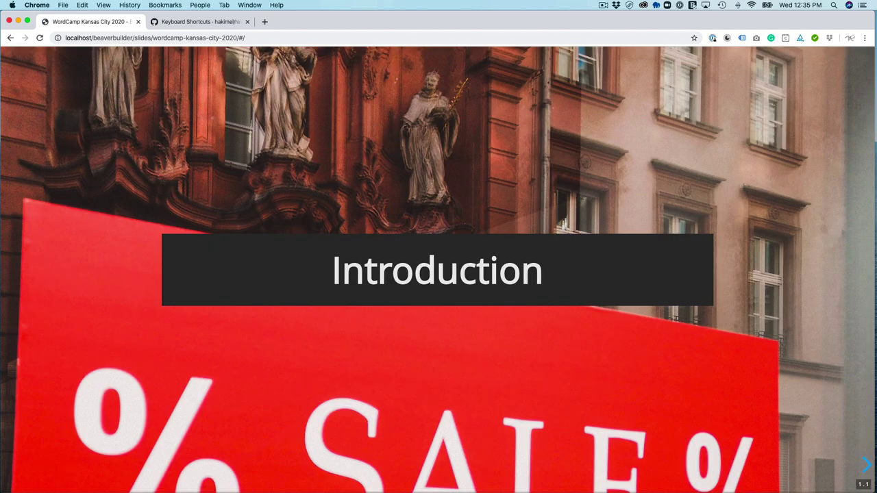
key(Right)
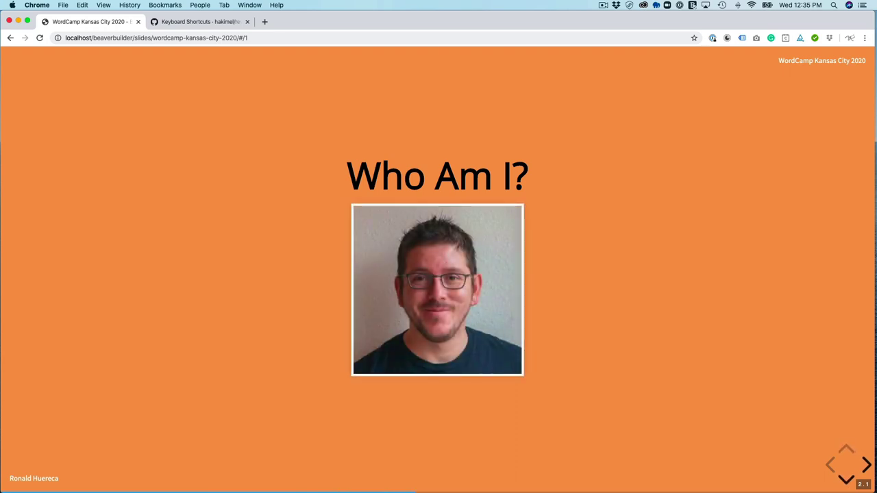
key(Down)
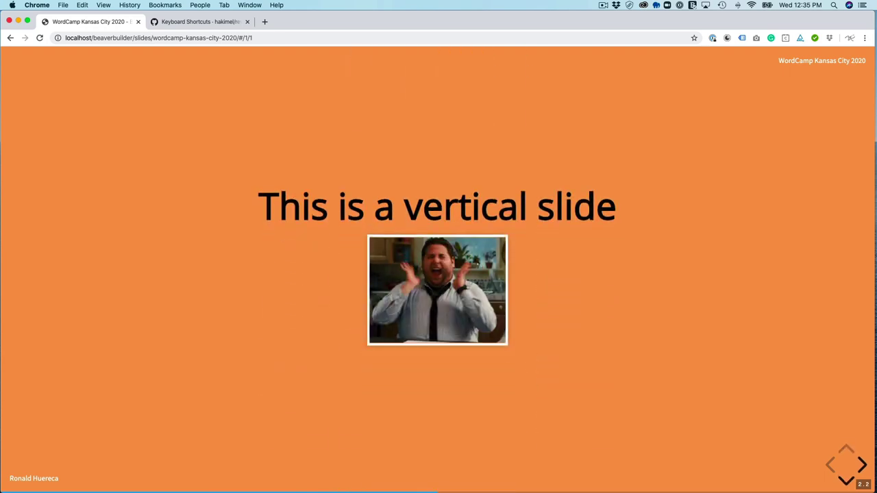
key(Down)
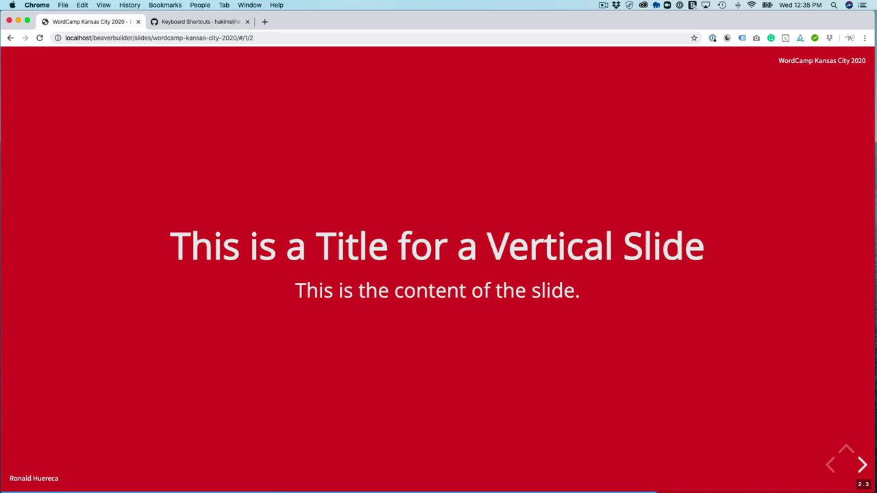
key(Up)
key(Up)
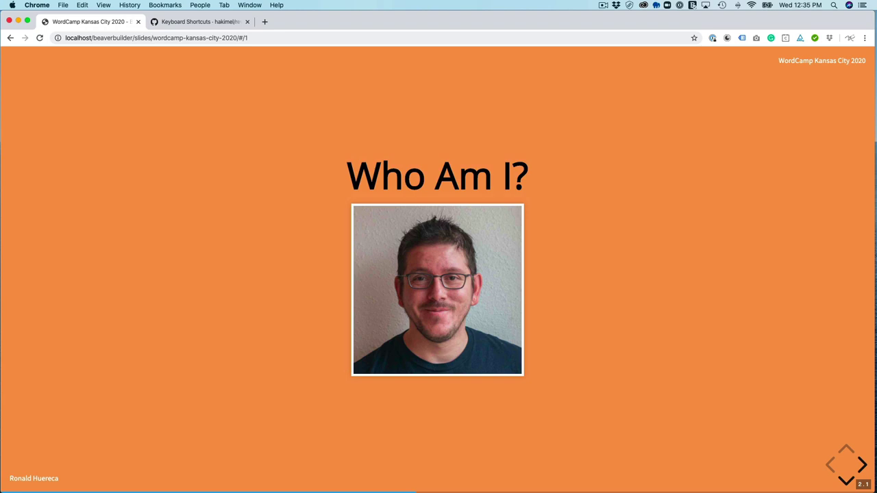
triple_click(821, 61)
triple_click(45, 479)
key(Right)
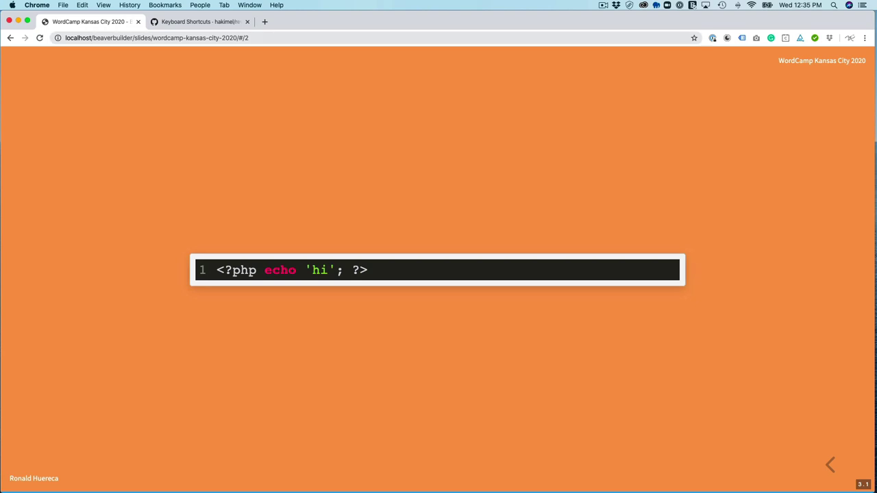
Step: Load the presentation's editor through localhost/beaverbuilder/slides/wordcamp-kansas-city-2020/edit
drag(249, 37, 239, 38)
text(edit)
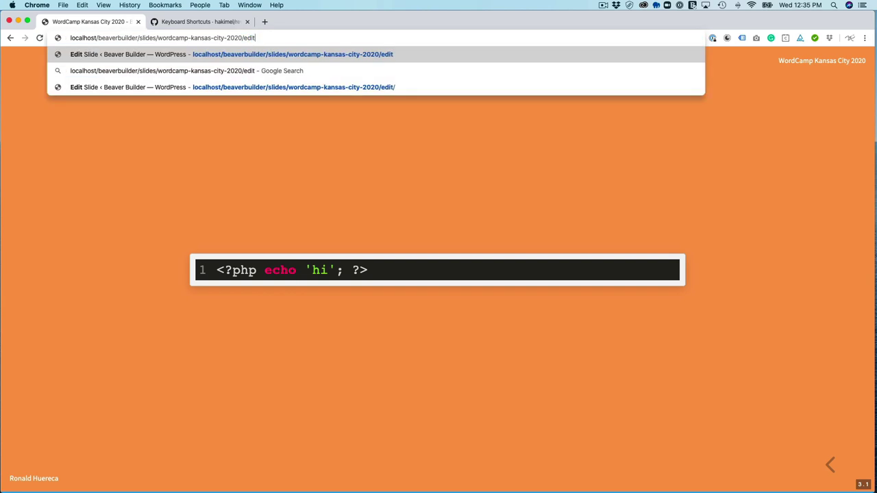
key(Return)
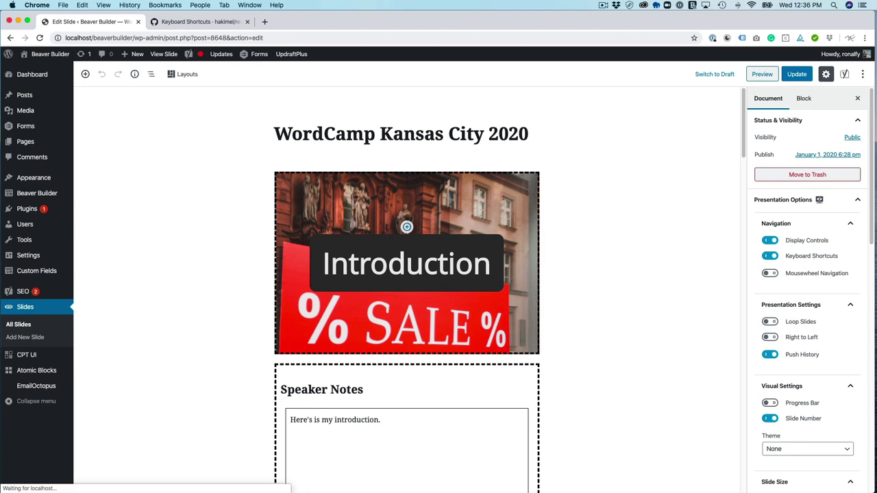
Step: Insert an AB Advanced Columns block with three equal columns below the code block in the last slide
scroll(407, 288, down, 3)
scroll(407, 288, down, 10)
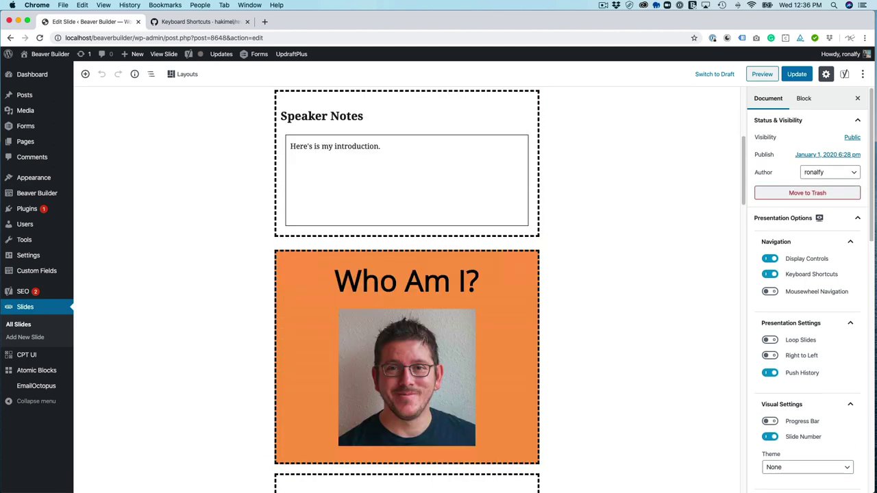
scroll(407, 288, down, 5)
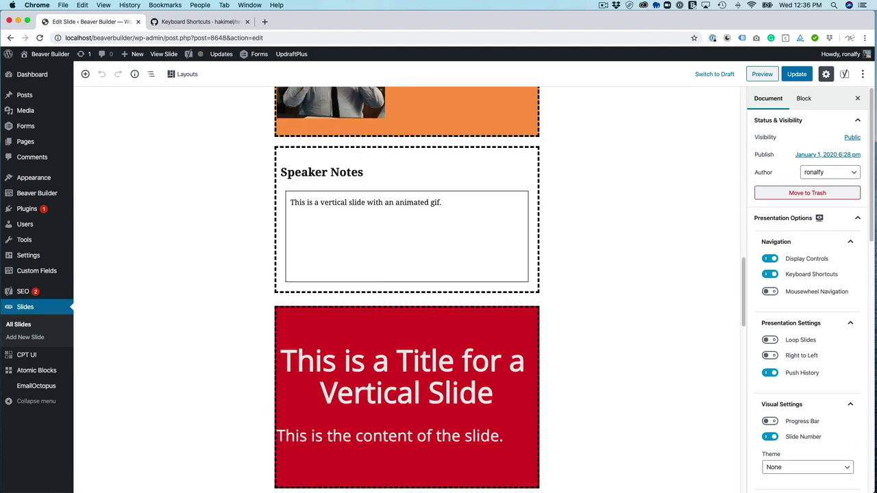
scroll(407, 288, down, 7)
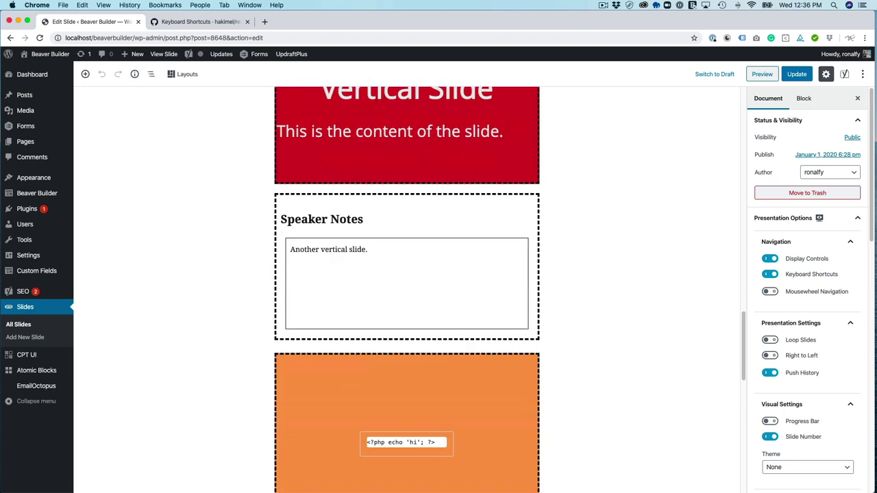
scroll(407, 288, down, 1)
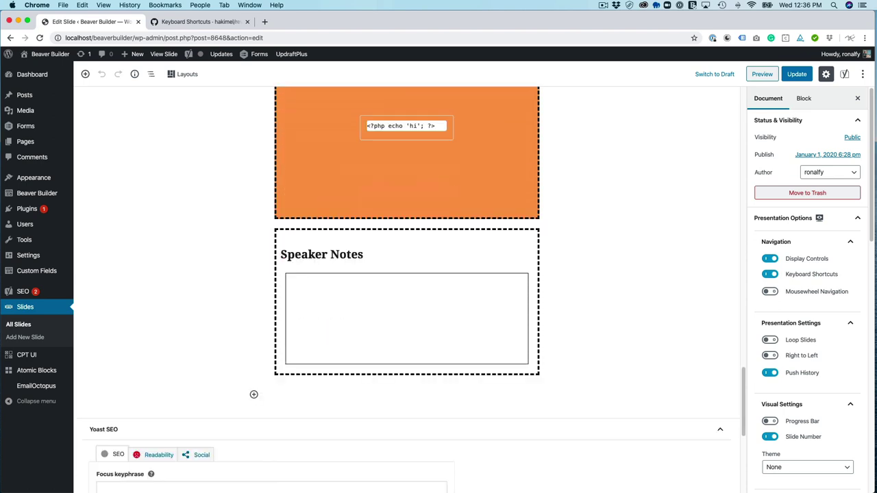
scroll(408, 288, up, 1)
click(408, 234)
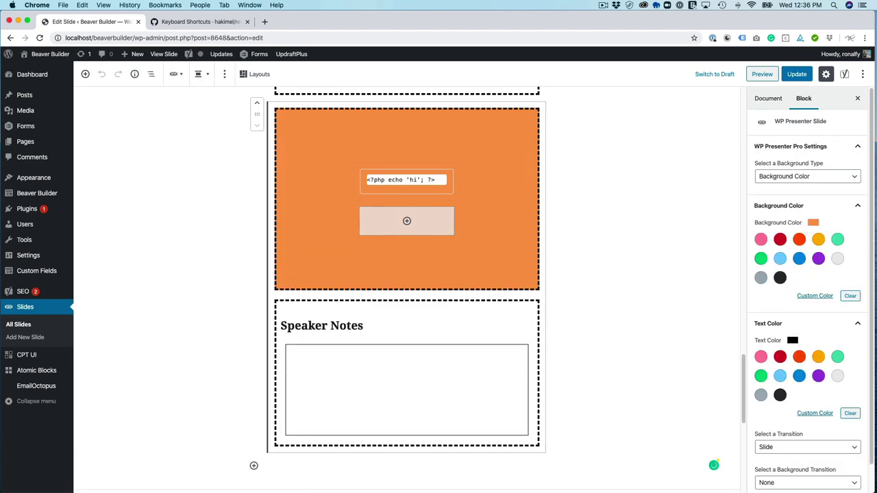
click(407, 221)
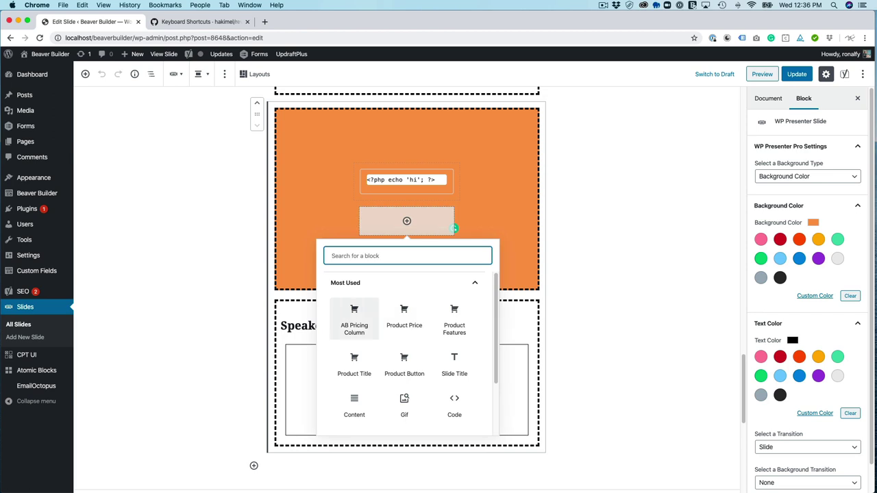
scroll(354, 315, down, 2)
click(397, 396)
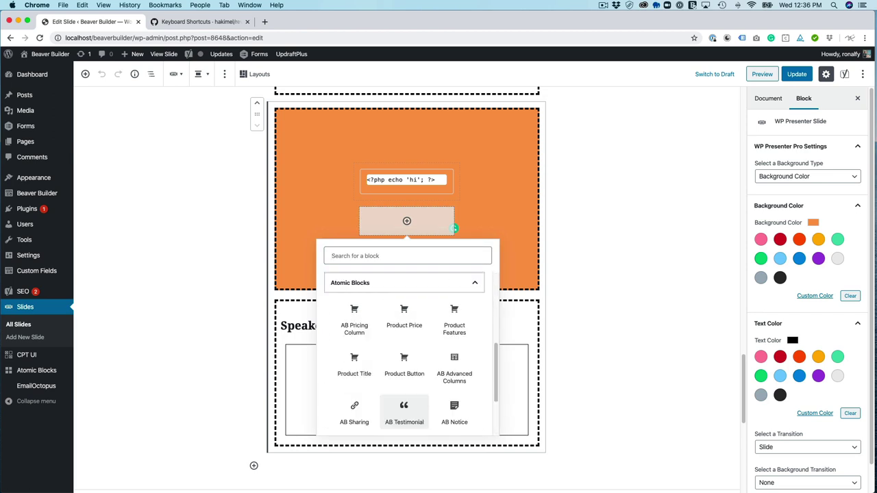
click(455, 370)
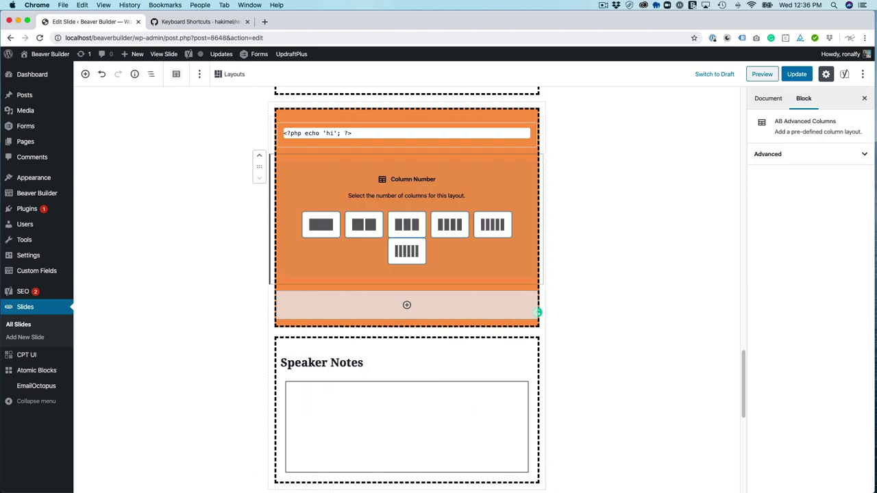
click(406, 225)
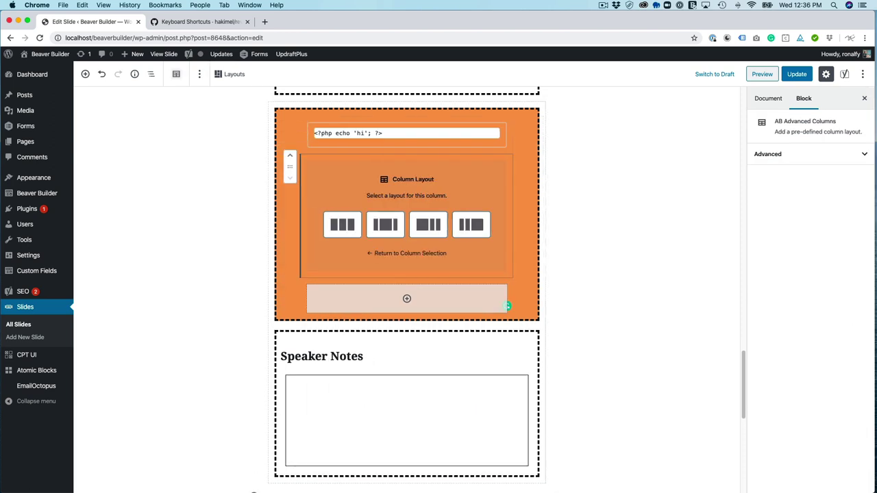
click(342, 224)
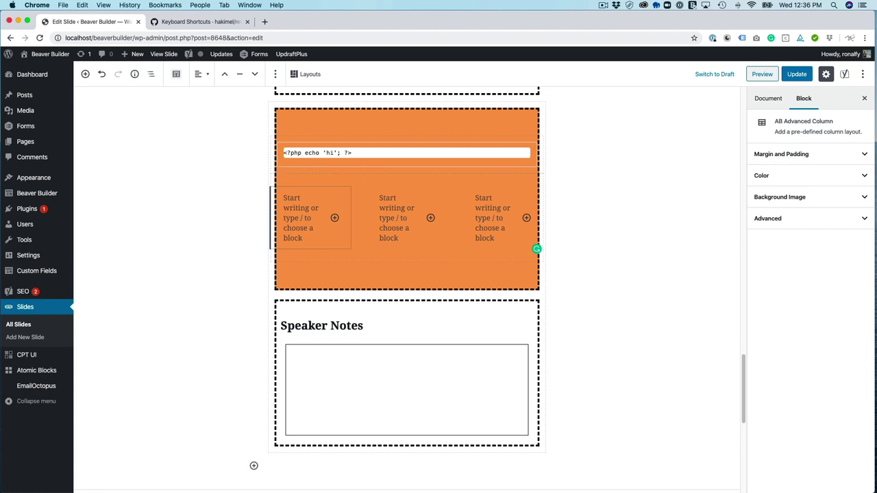
Step: Enter "This is column one" in the first column below the code block and set its text color to light gray
click(343, 199)
click(811, 253)
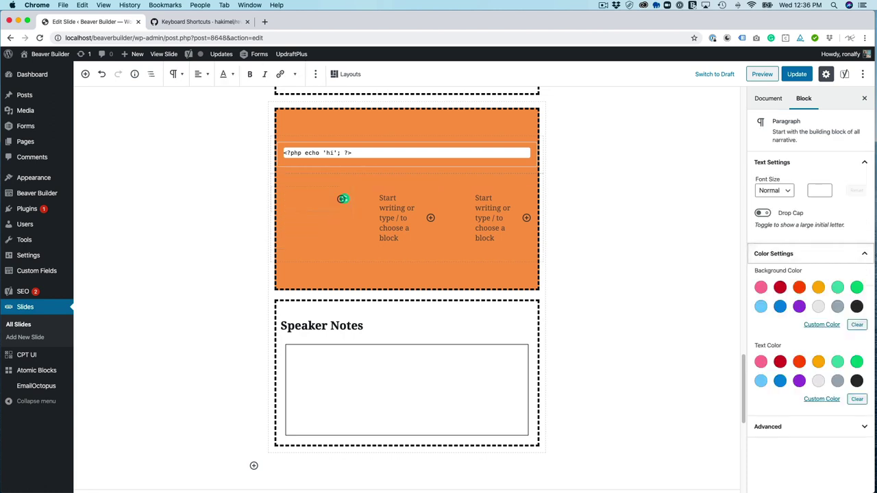
click(819, 381)
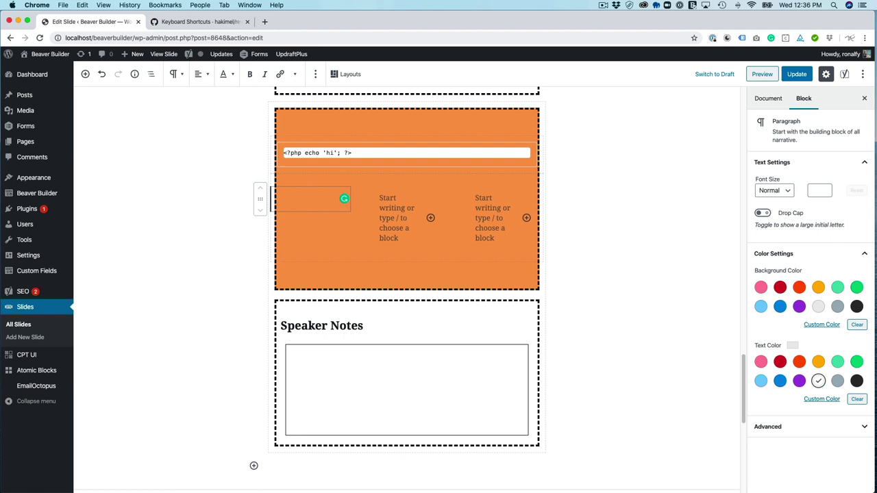
click(819, 381)
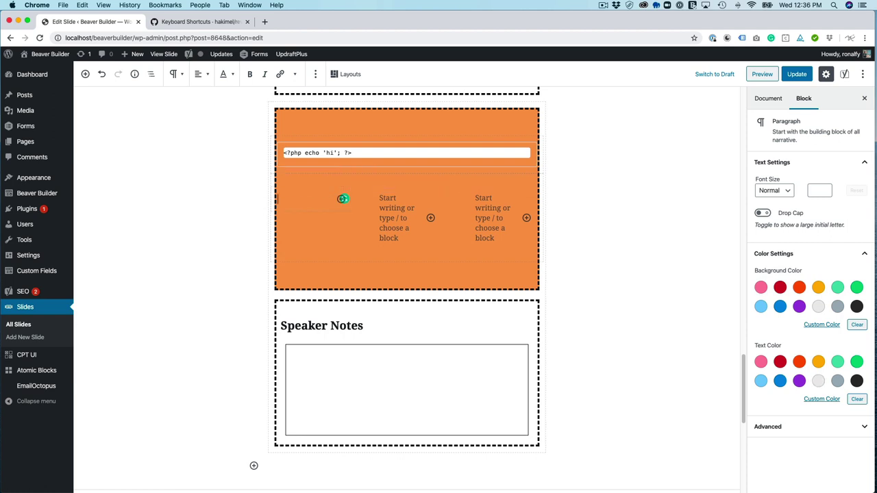
text(This is column one)
click(818, 381)
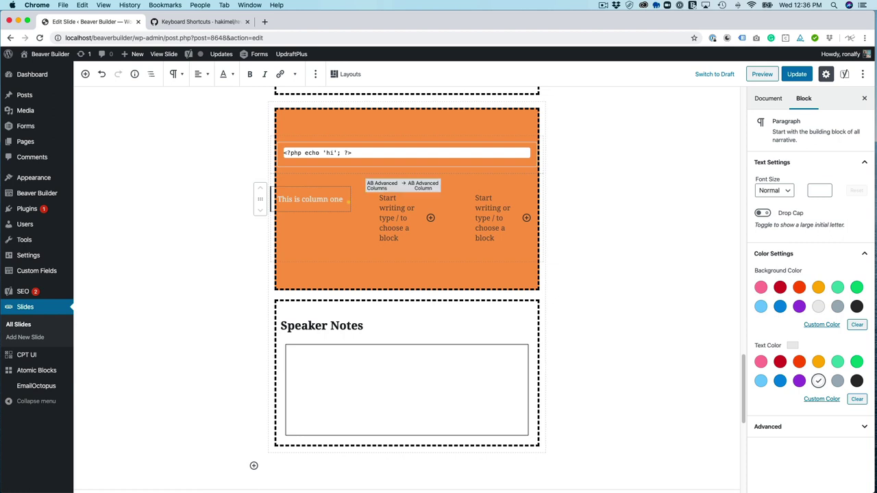
Step: Enter "This is column two" in the second column and "This is column 3" in the third column
click(439, 199)
text(This is c)
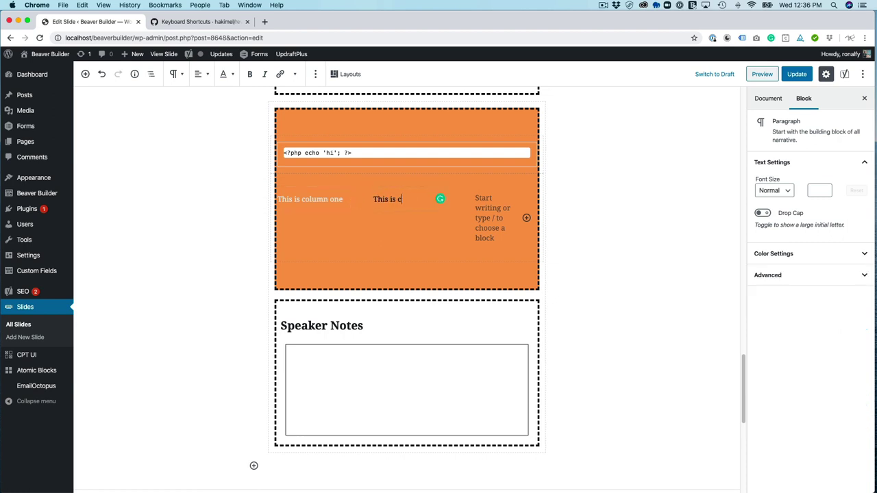
text(olumn two)
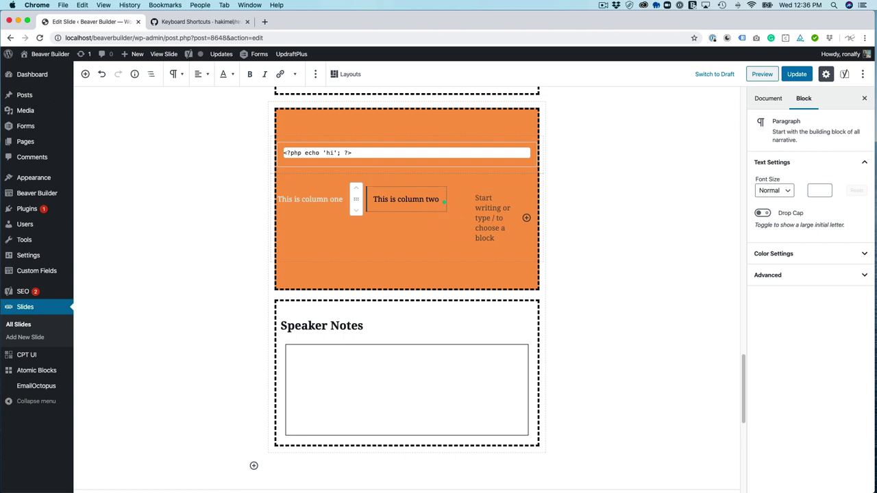
click(537, 248)
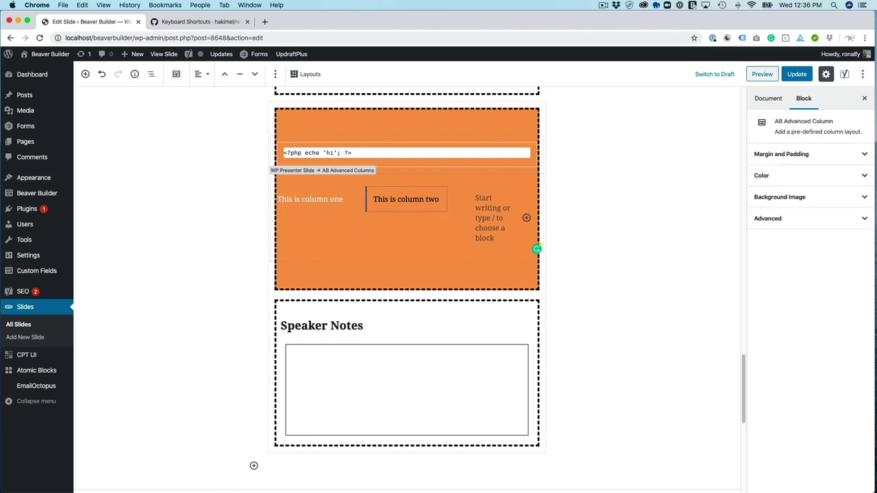
click(532, 218)
text(This)
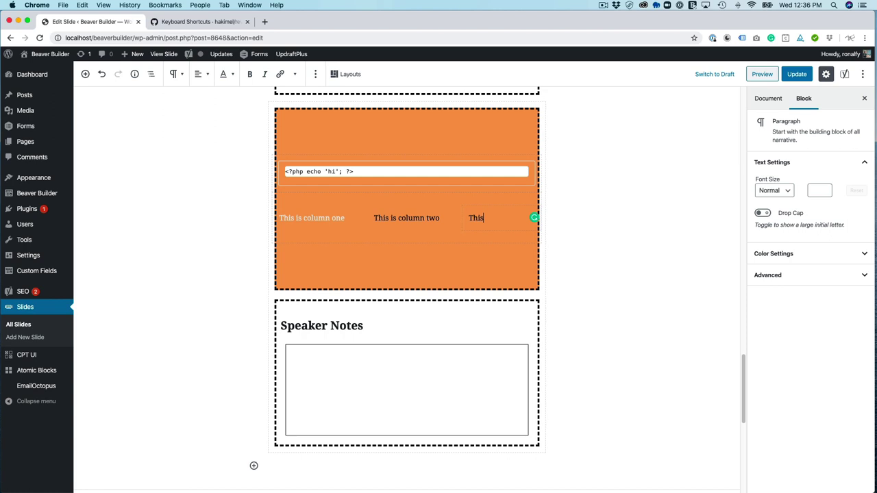
text( is column 3)
Step: Set the text color of the second and third column paragraphs to the same light gray
click(407, 218)
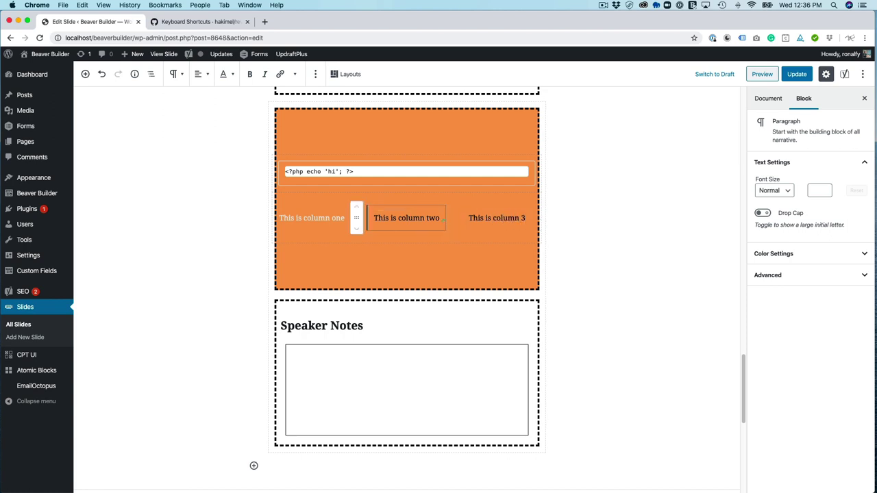
click(809, 254)
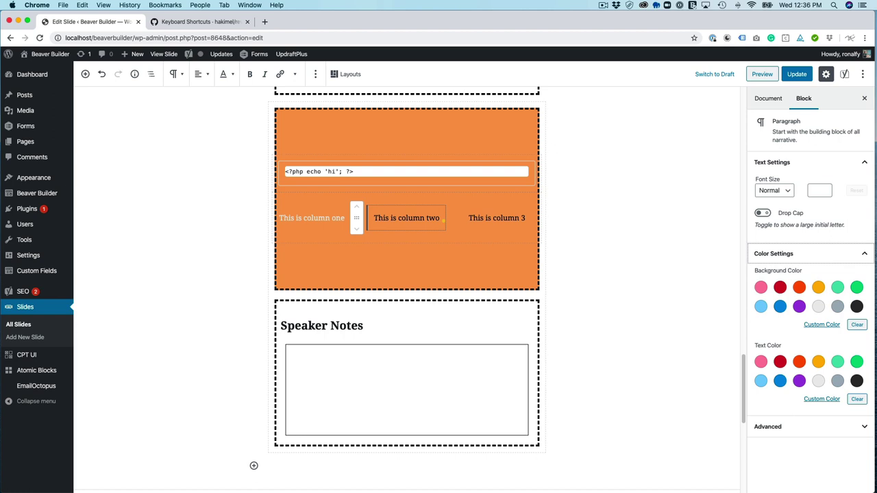
click(818, 381)
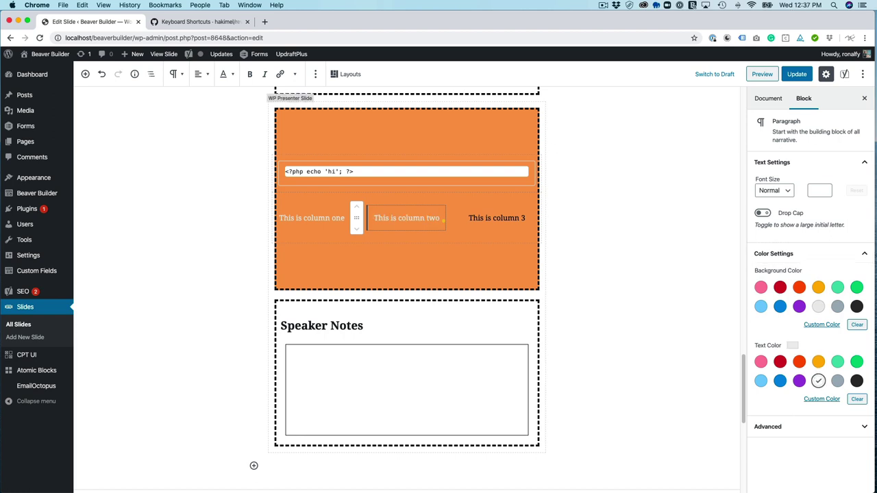
click(534, 218)
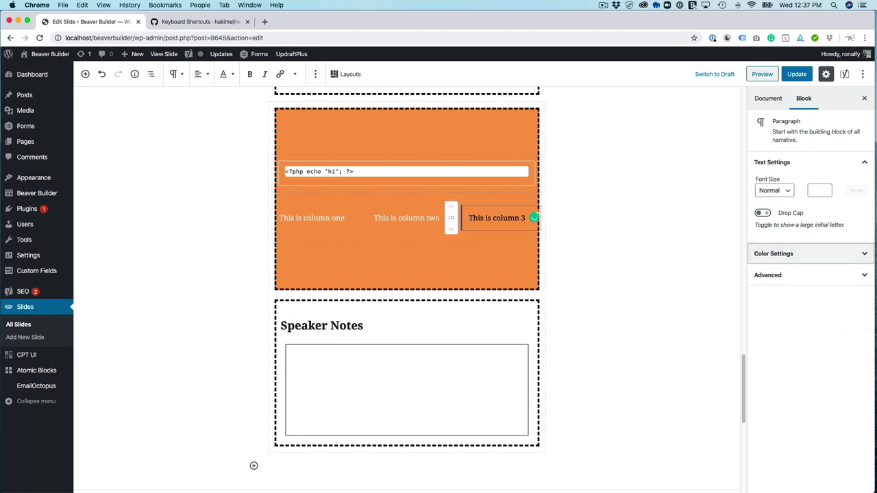
click(774, 254)
click(818, 381)
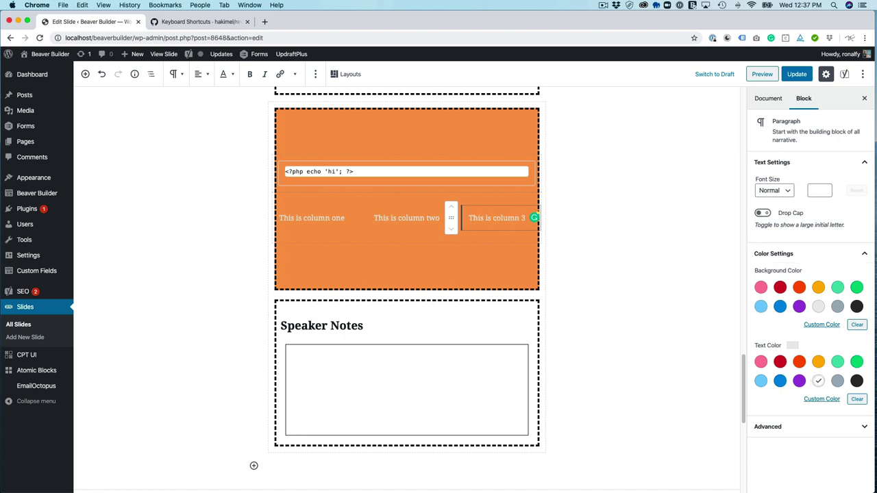
Step: Update the presentation and view its published version, advancing to the slide with the code and three columns
key(super+s)
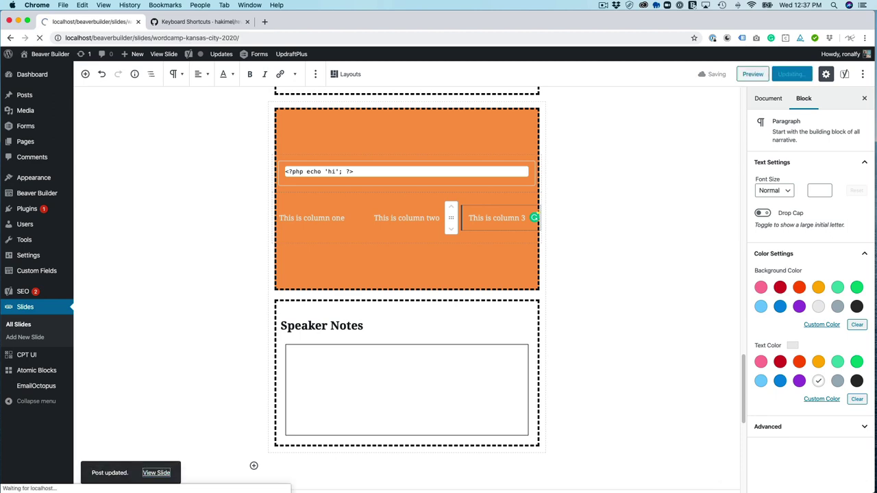
key(Right)
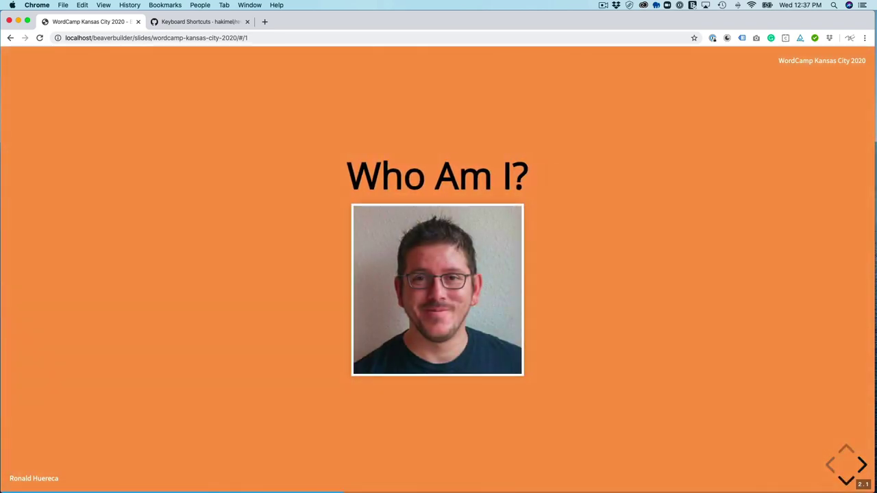
key(Right)
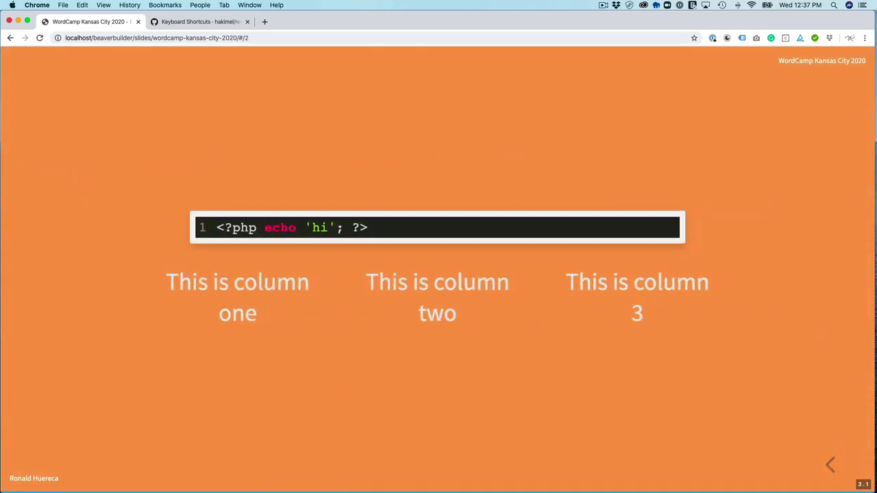